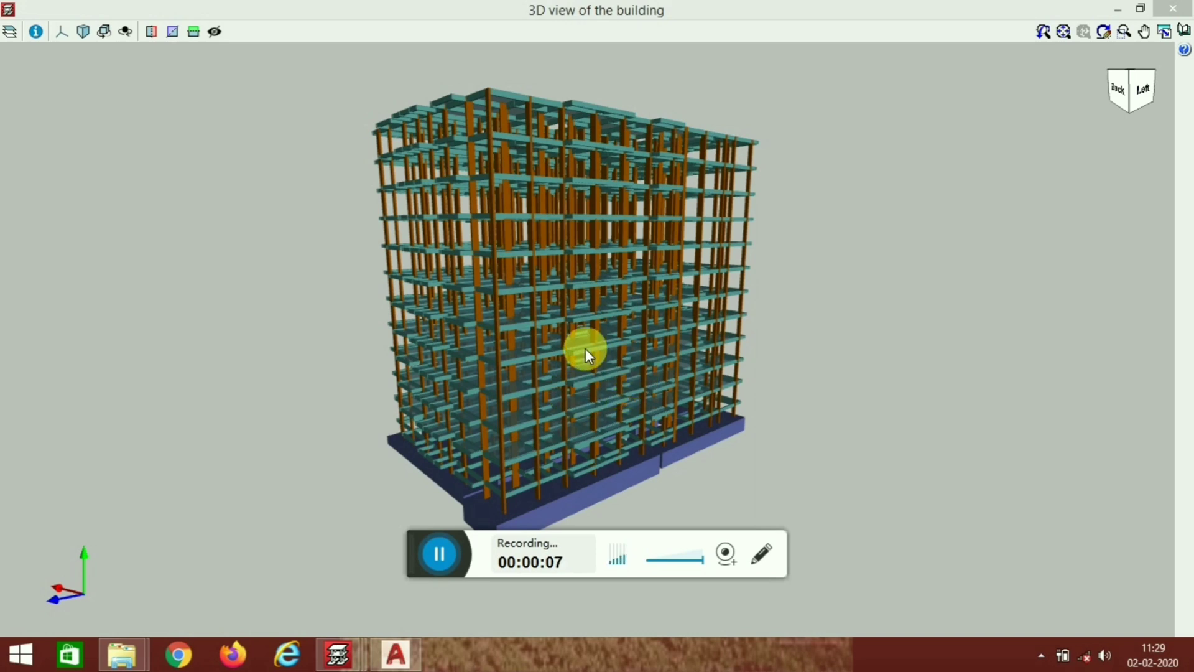
Examine the multi-storey building frame in the 3D view from several sides, including its roof and foundation
{"action": "left_click", "coordinate": [608, 377]}
{"action": "left_click_drag", "start_coordinate": [608, 377], "coordinate": [859, 373]}
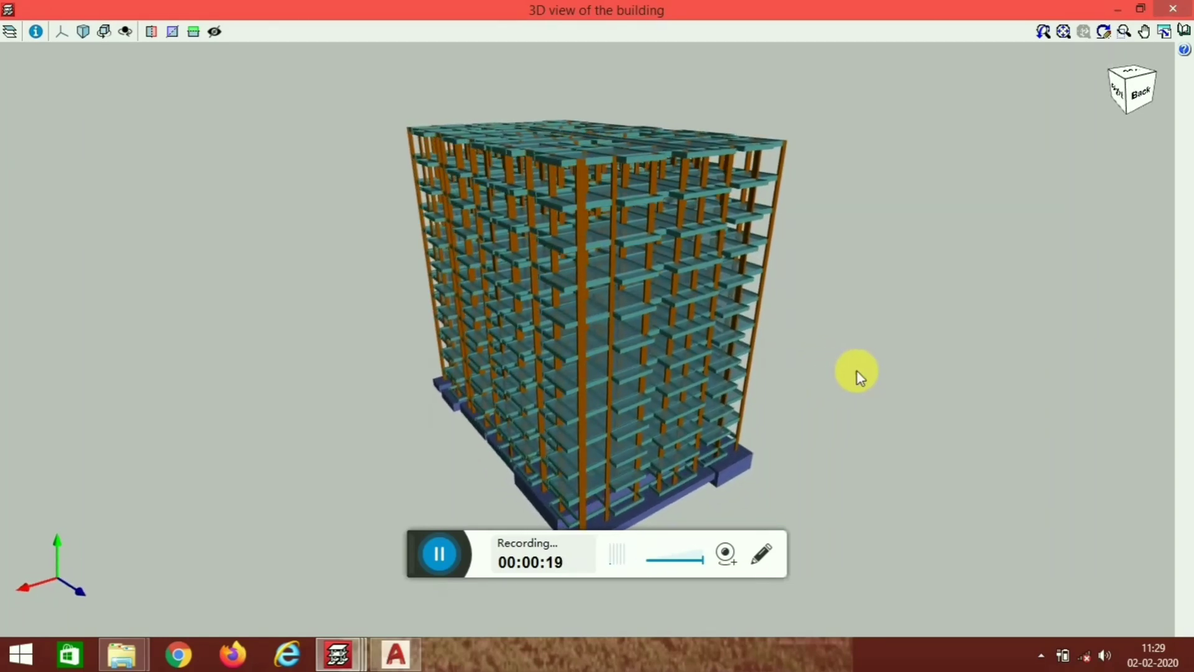
{"action": "left_click", "coordinate": [733, 380]}
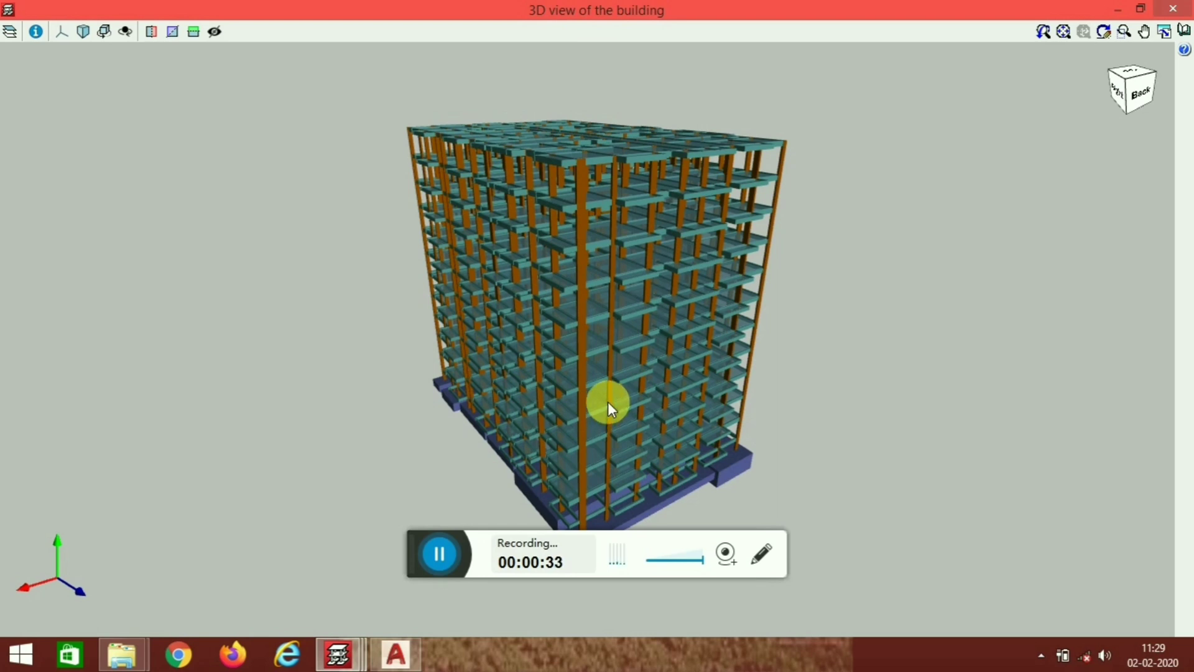
{"action": "left_click_drag", "start_coordinate": [585, 414], "coordinate": [632, 430]}
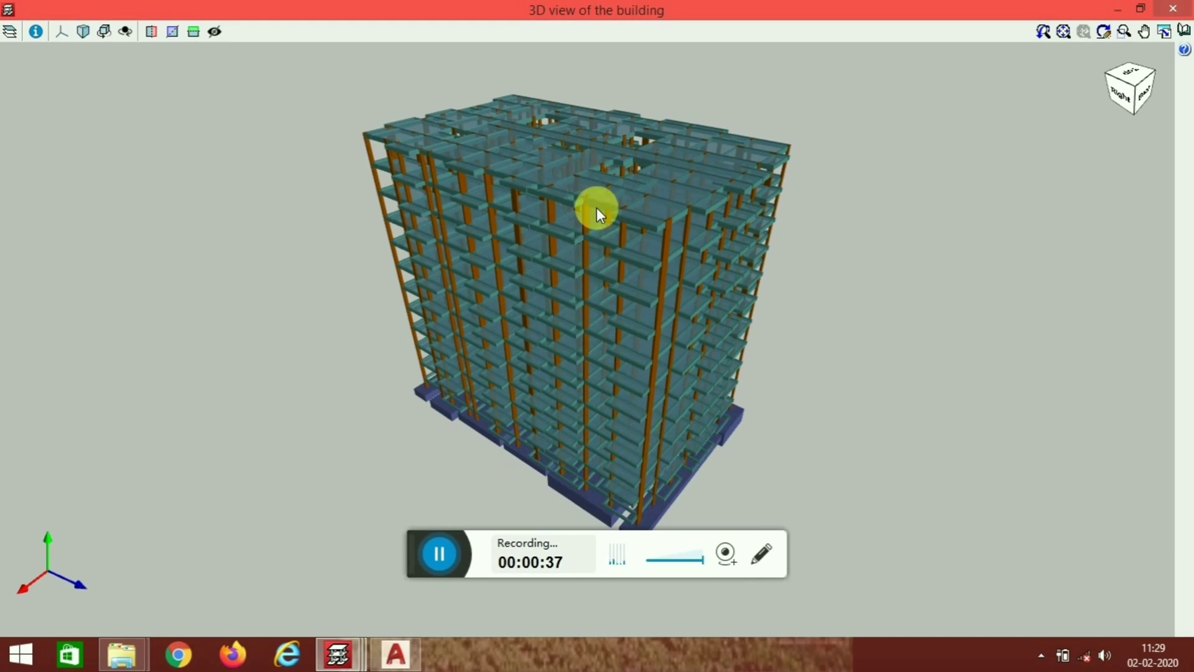
{"action": "scroll", "coordinate": [635, 121], "scroll_direction": "up", "scroll_amount": 3}
{"action": "scroll", "coordinate": [611, 322], "scroll_direction": "down", "scroll_amount": 2}
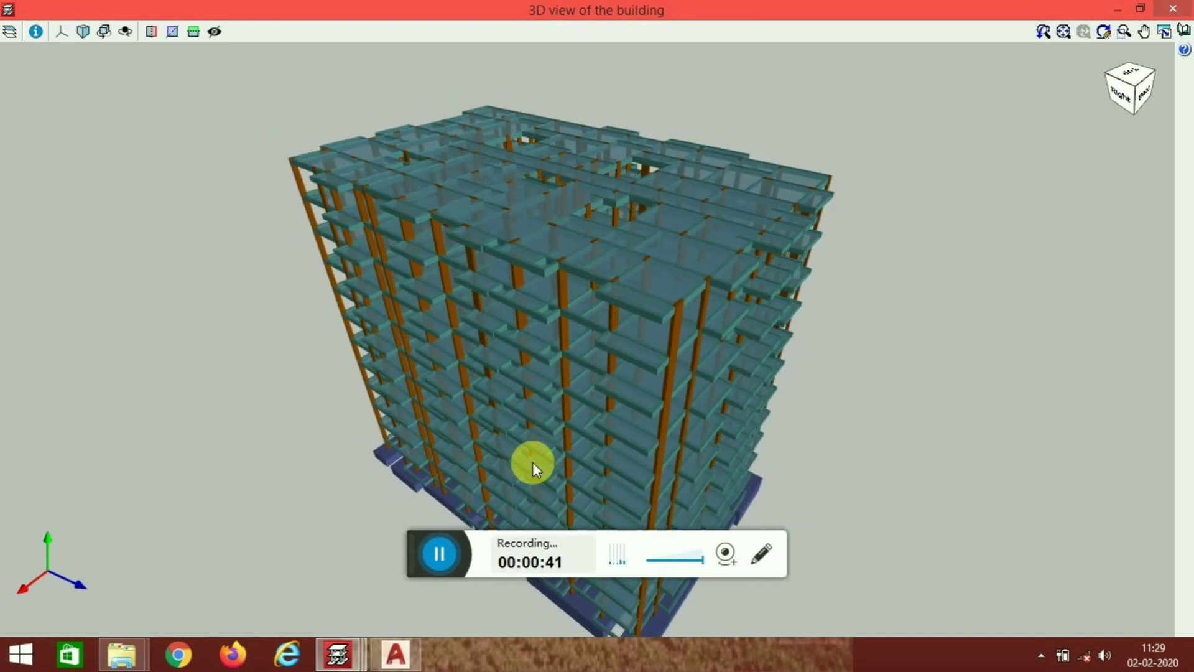
{"action": "left_click_drag", "start_coordinate": [608, 382], "coordinate": [517, 382]}
{"action": "left_click_drag", "start_coordinate": [544, 423], "coordinate": [591, 367]}
{"action": "scroll", "coordinate": [591, 368], "scroll_direction": "up", "scroll_amount": 4}
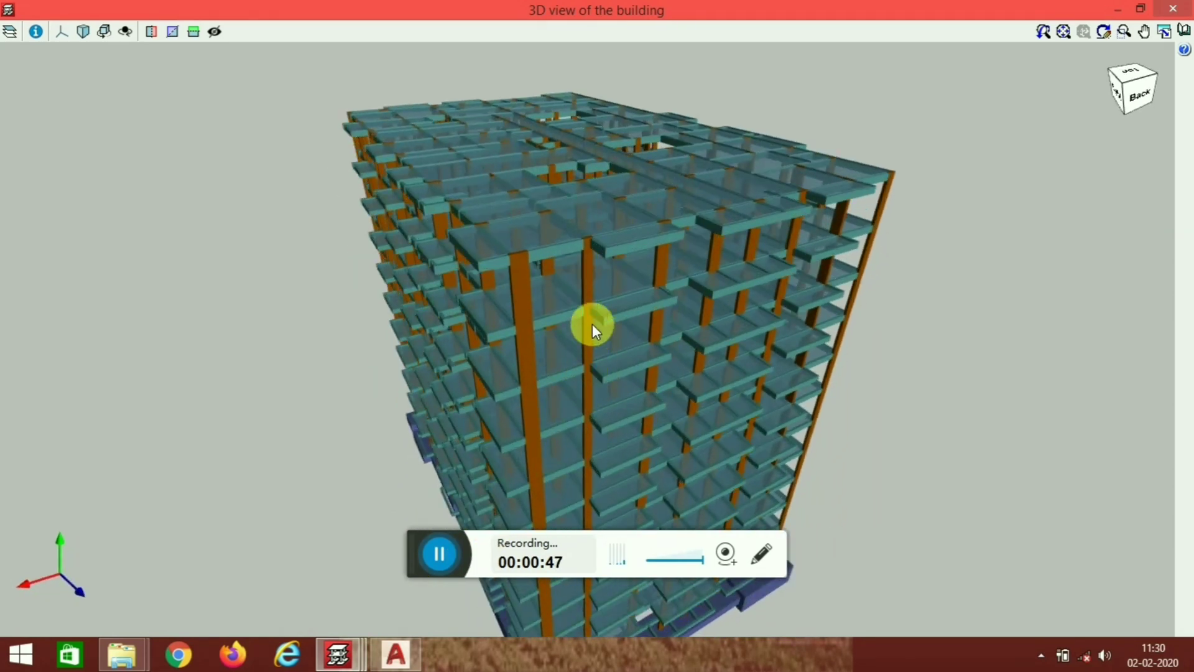
{"action": "left_click_drag", "start_coordinate": [554, 440], "coordinate": [613, 440]}
{"action": "scroll", "coordinate": [614, 423], "scroll_direction": "down", "scroll_amount": 4}
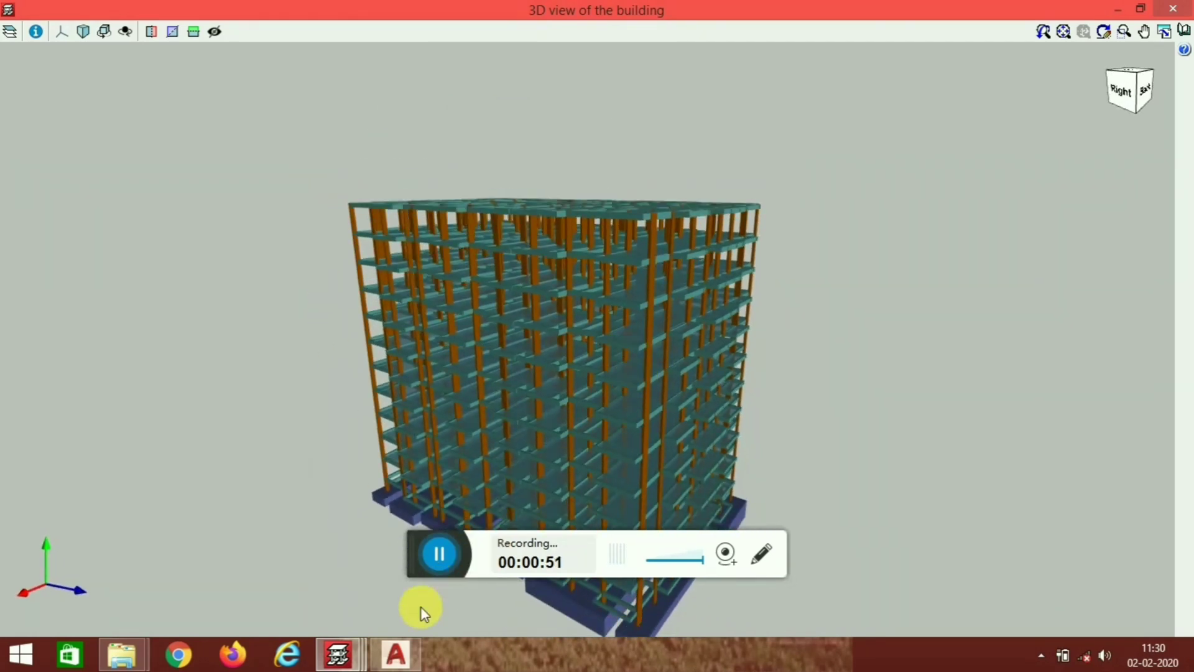
Switch to the school building's 3D view and examine its frame, courtyard and footings from several angles
{"action": "mouse_move", "coordinate": [338, 653]}
{"action": "left_click", "coordinate": [346, 583]}
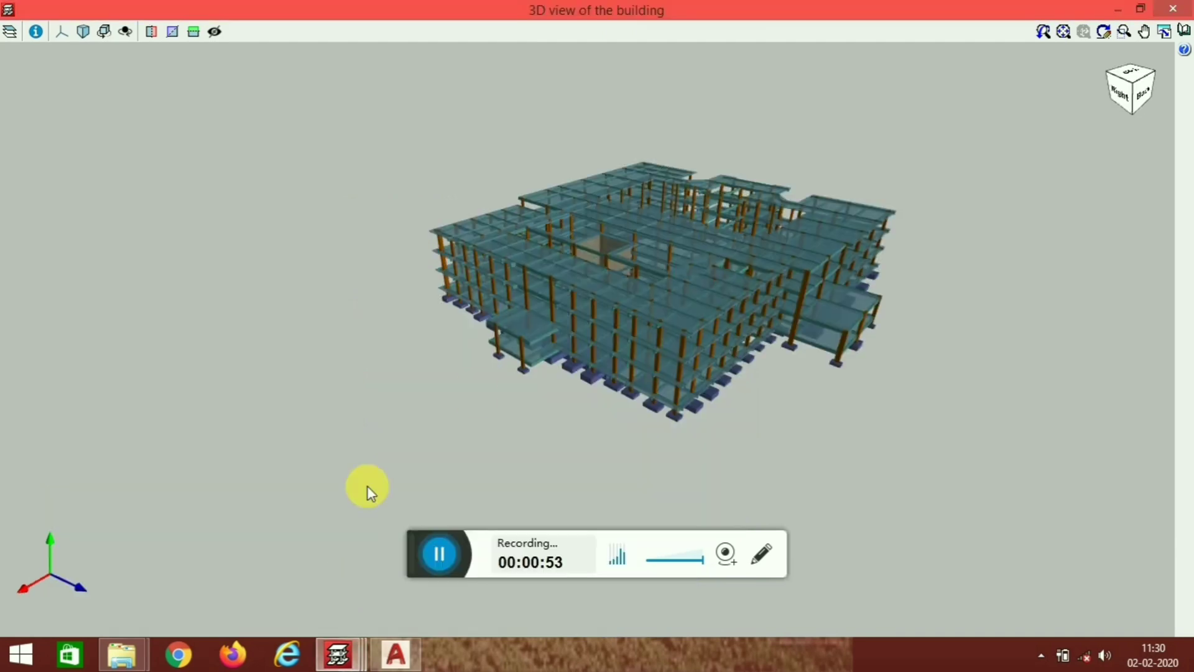
{"action": "scroll", "coordinate": [849, 281], "scroll_direction": "up", "scroll_amount": 5}
{"action": "scroll", "coordinate": [848, 284], "scroll_direction": "down", "scroll_amount": 3}
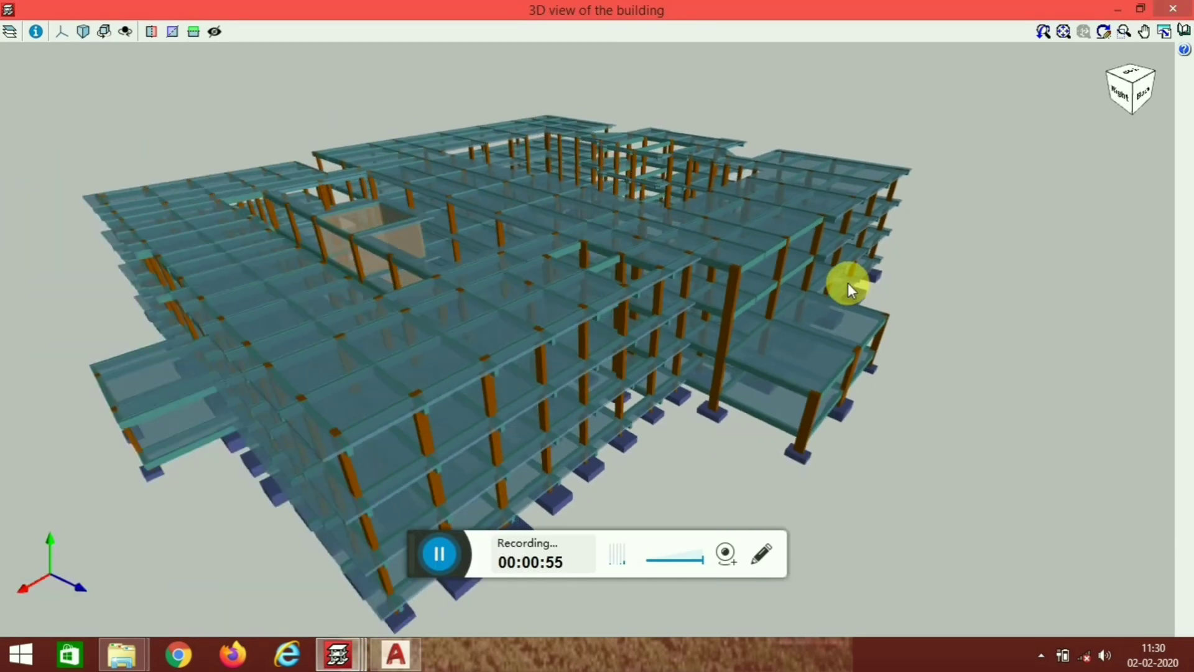
{"action": "middle_click_drag", "start_coordinate": [568, 410], "coordinate": [540, 426]}
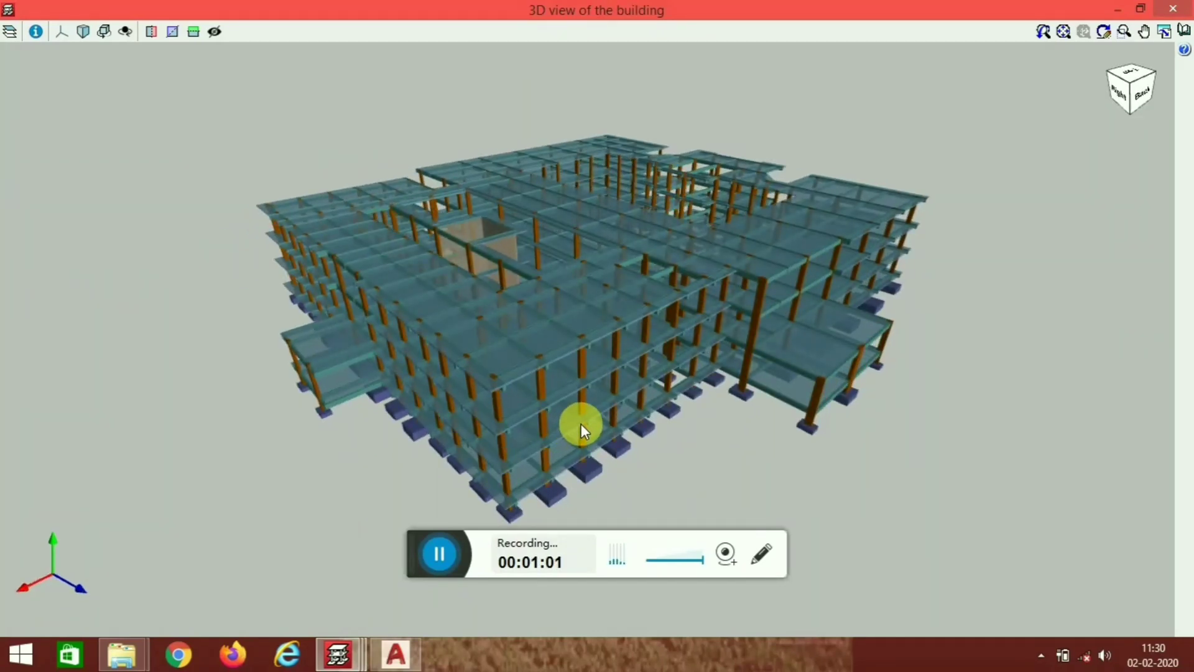
{"action": "scroll", "coordinate": [581, 424], "scroll_direction": "up", "scroll_amount": 1}
{"action": "scroll", "coordinate": [596, 372], "scroll_direction": "down", "scroll_amount": 1}
{"action": "middle_click_drag", "start_coordinate": [445, 400], "coordinate": [640, 422]}
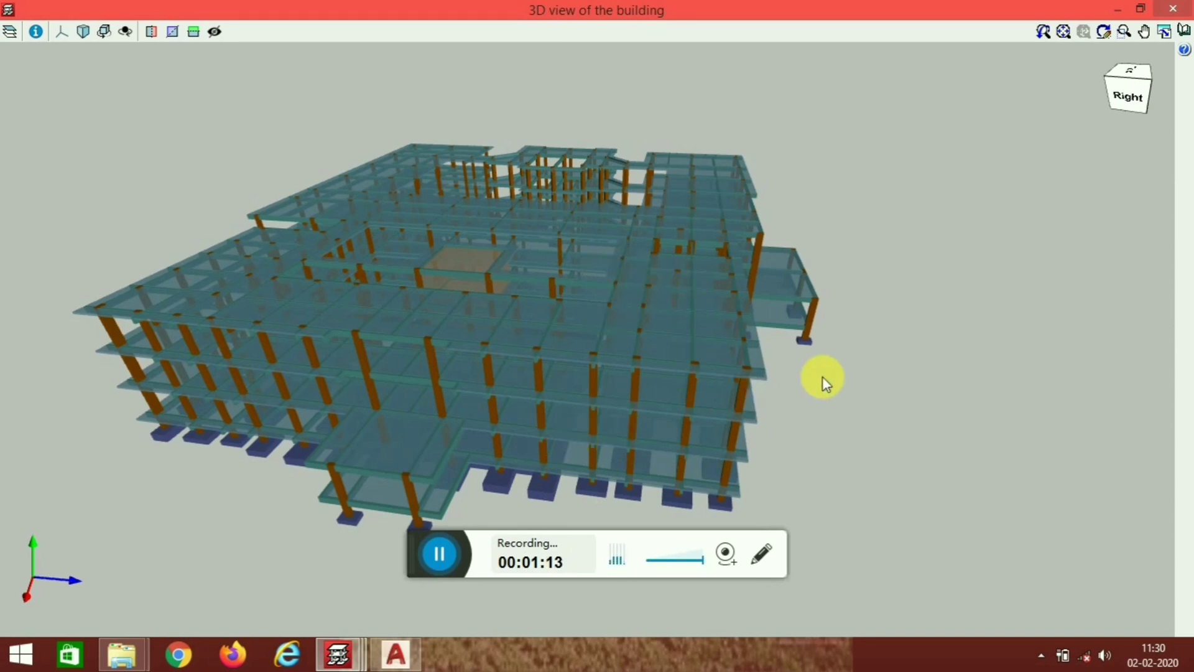
{"action": "middle_click_drag", "start_coordinate": [782, 395], "coordinate": [732, 398]}
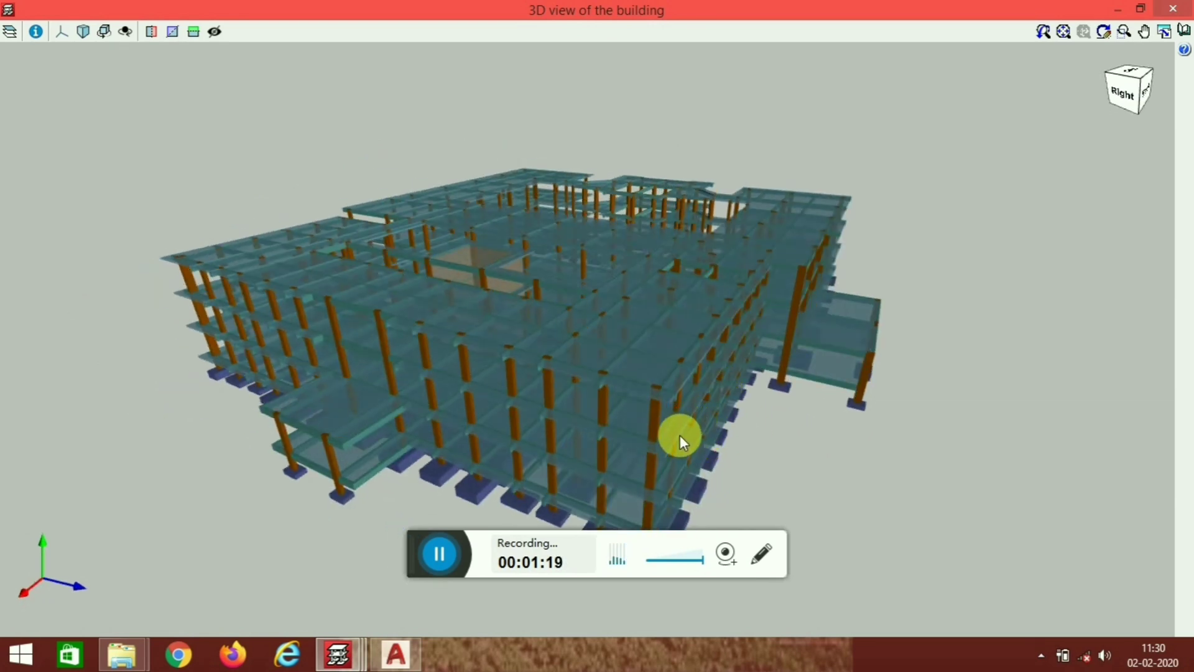
{"action": "scroll", "coordinate": [680, 436], "scroll_direction": "up", "scroll_amount": 1}
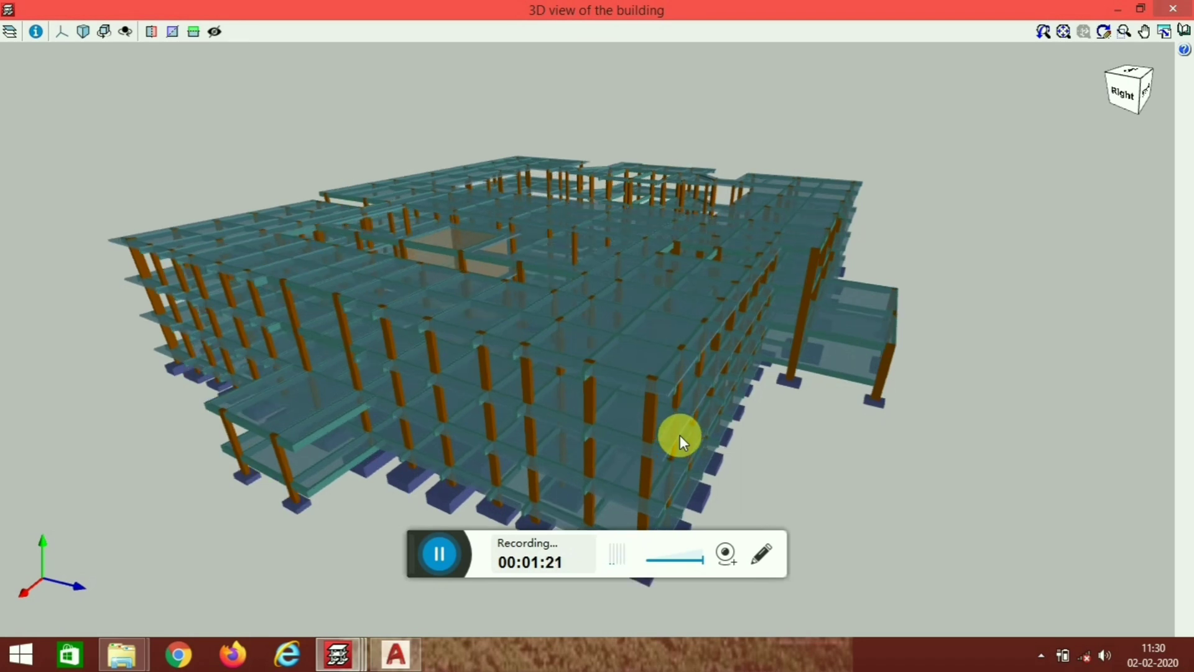
{"action": "scroll", "coordinate": [681, 435], "scroll_direction": "up", "scroll_amount": 1}
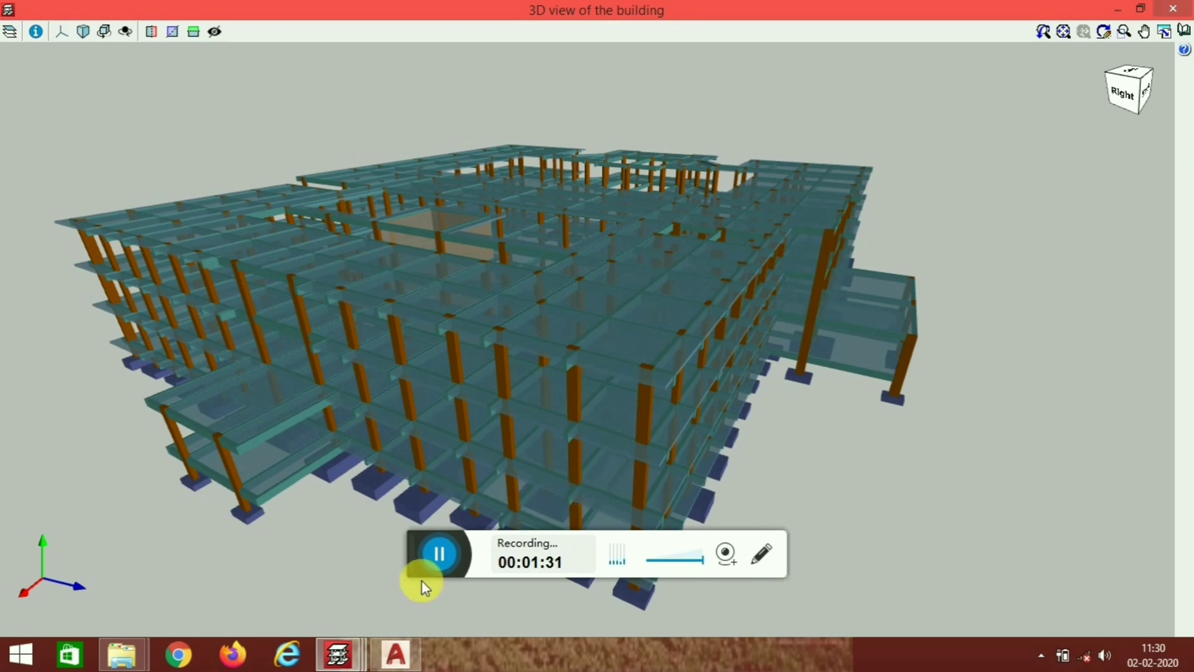
Return to the school project's 3D view and inspect its front and right facades up close and as a whole
{"action": "left_click", "coordinate": [339, 652]}
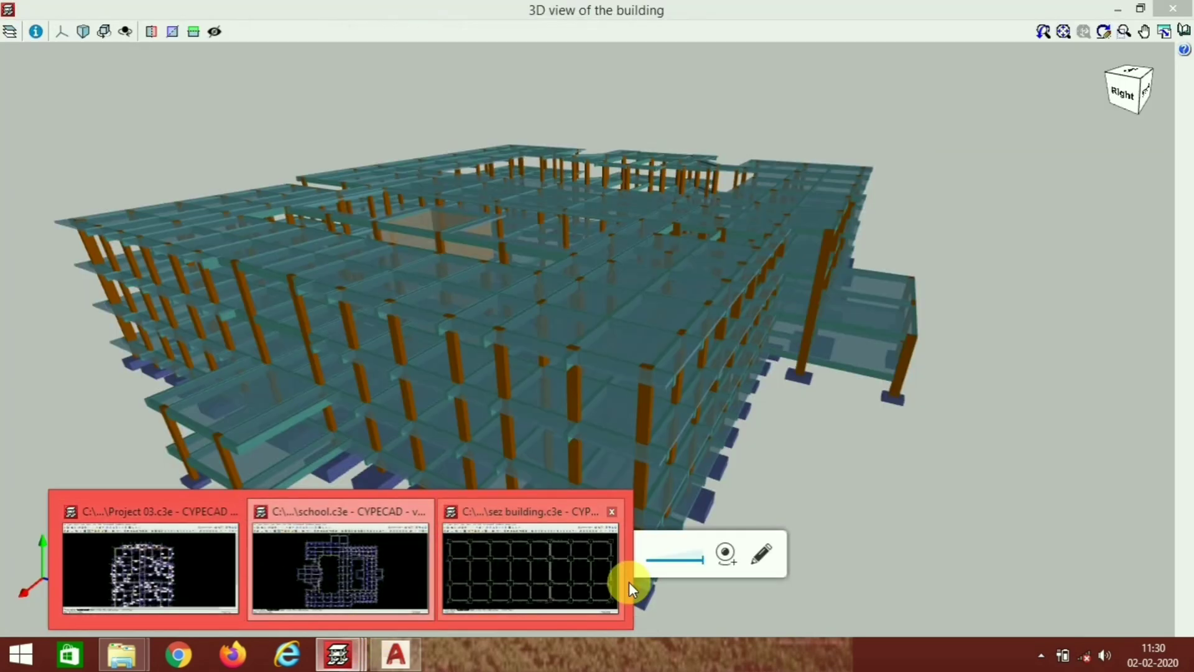
{"action": "mouse_move", "coordinate": [560, 563]}
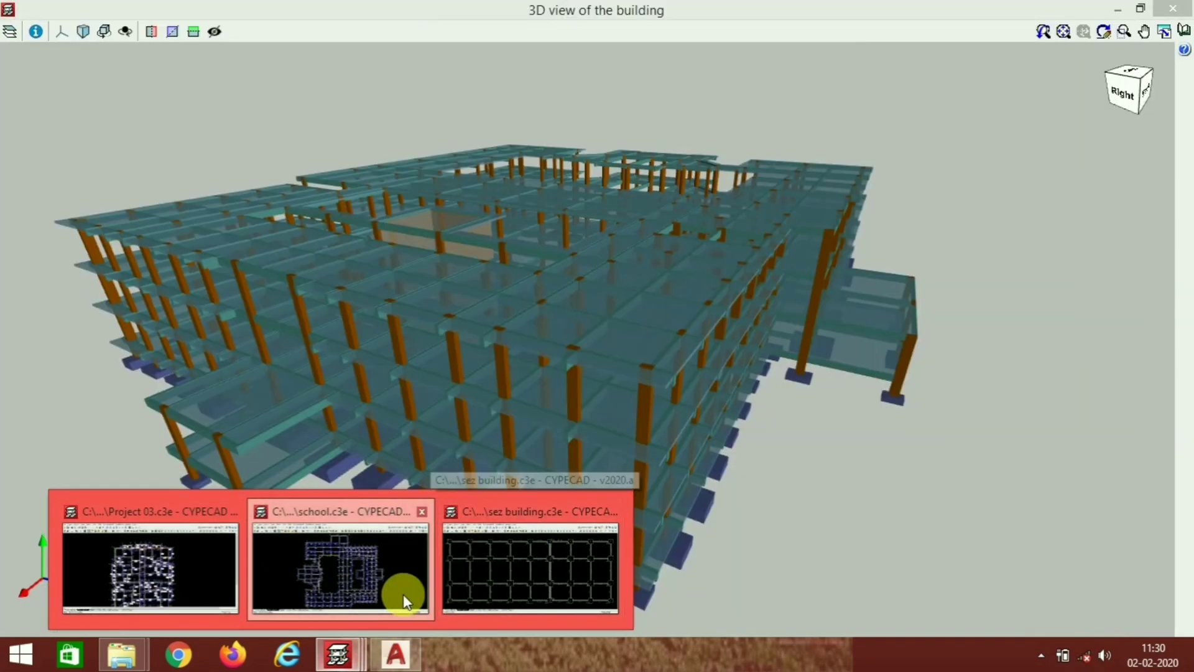
{"action": "left_click", "coordinate": [403, 601]}
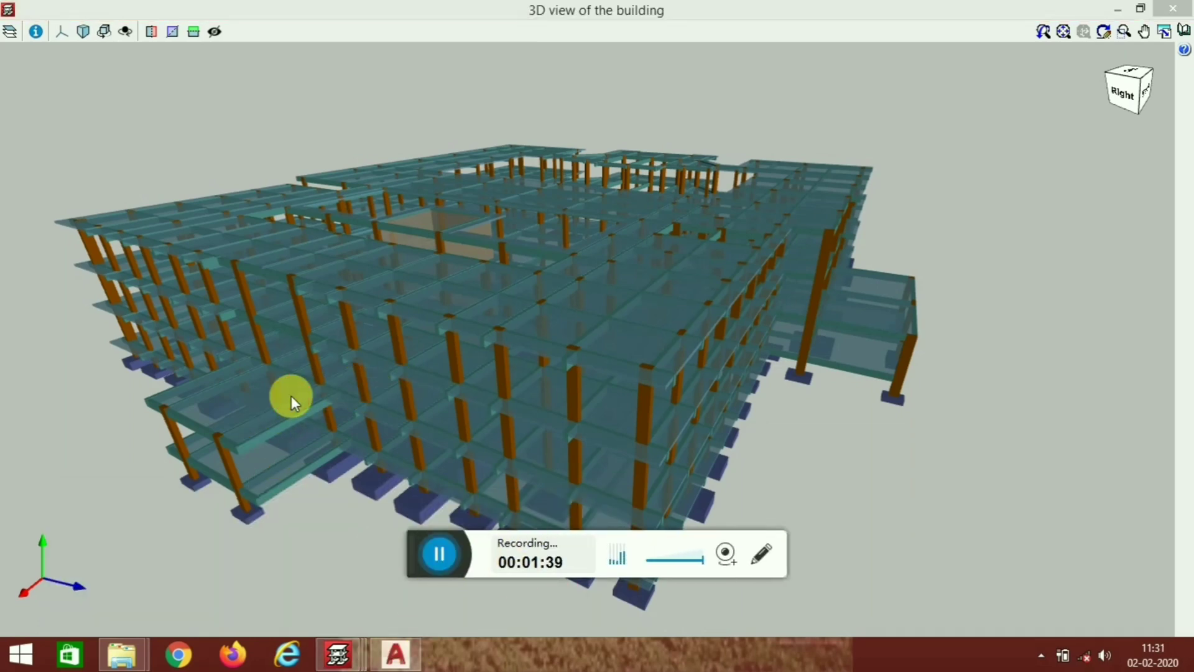
{"action": "scroll", "coordinate": [373, 408], "scroll_direction": "up", "scroll_amount": 3}
{"action": "left_click_drag", "start_coordinate": [373, 408], "coordinate": [562, 309]}
{"action": "scroll", "coordinate": [564, 317], "scroll_direction": "down", "scroll_amount": 5}
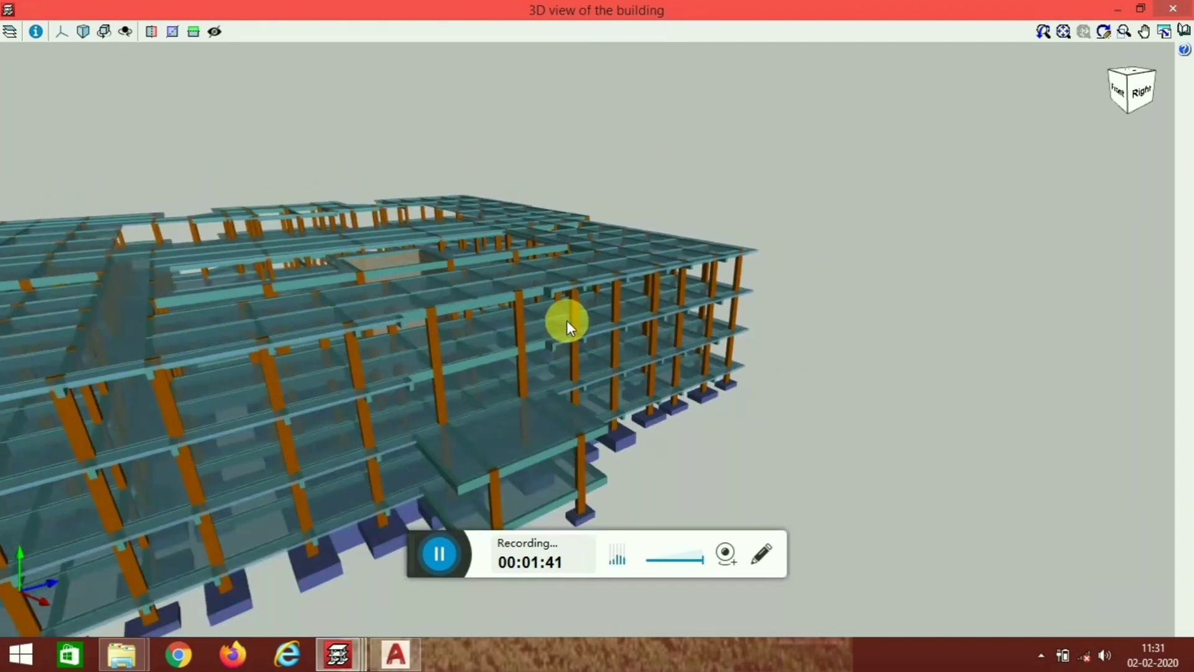
Switch to the sez building project, review its foundation plan and open the 3D view of the building
{"action": "mouse_move", "coordinate": [336, 663]}
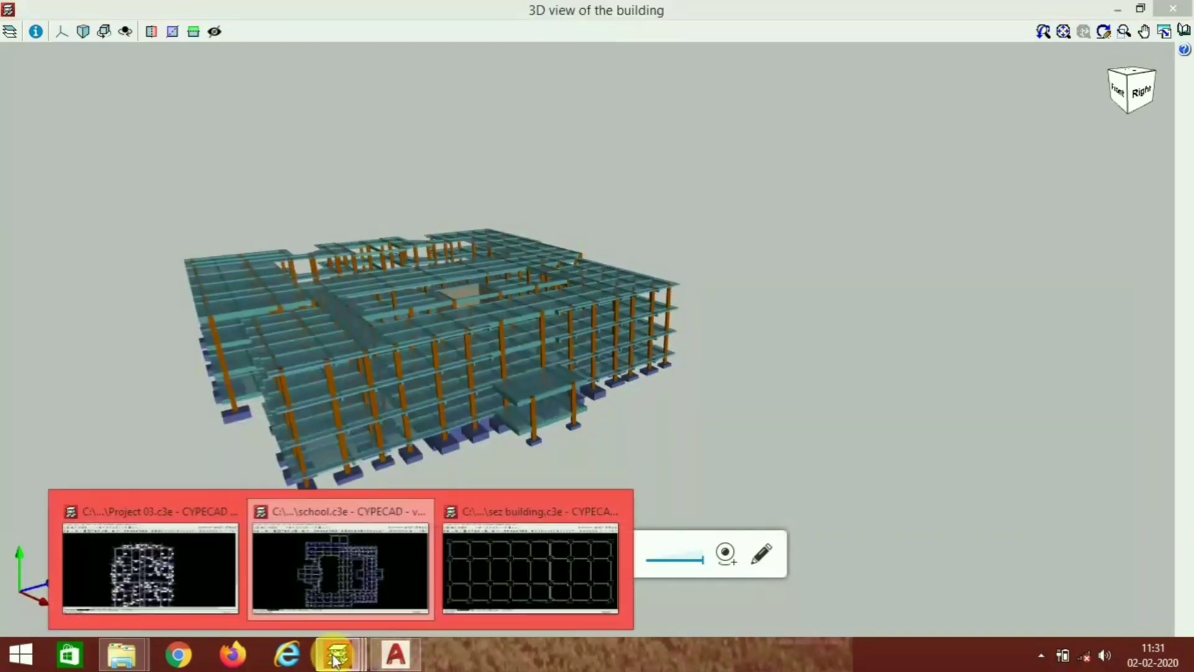
{"action": "left_click", "coordinate": [500, 569]}
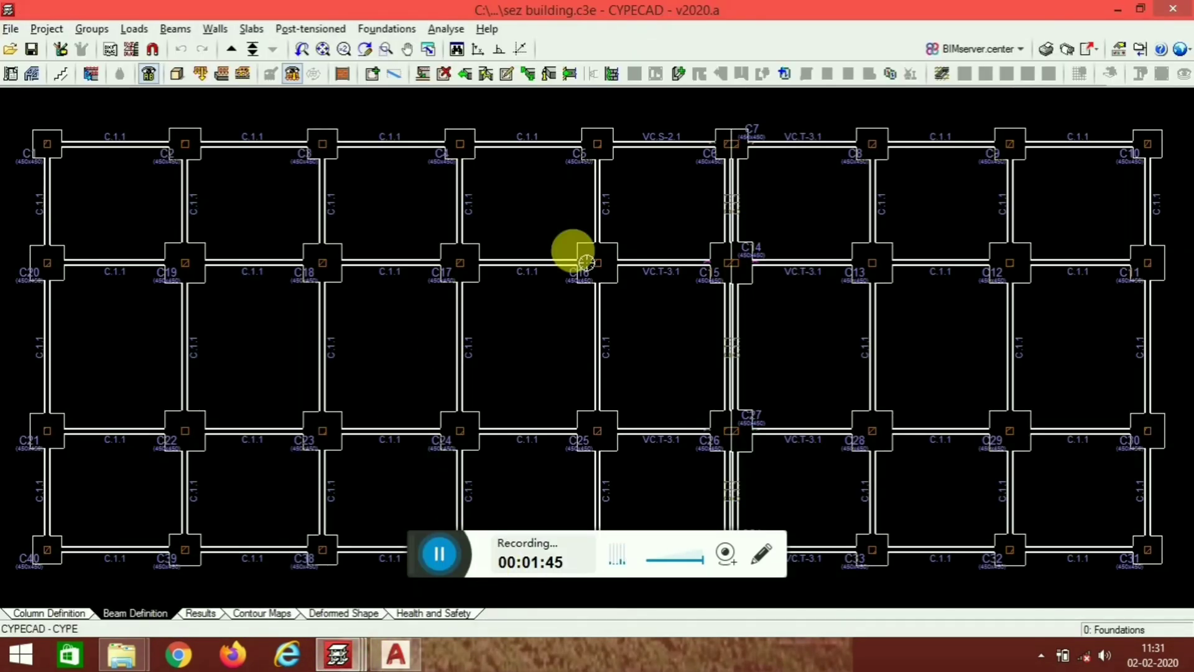
{"action": "scroll", "coordinate": [573, 259], "scroll_direction": "down", "scroll_amount": 2}
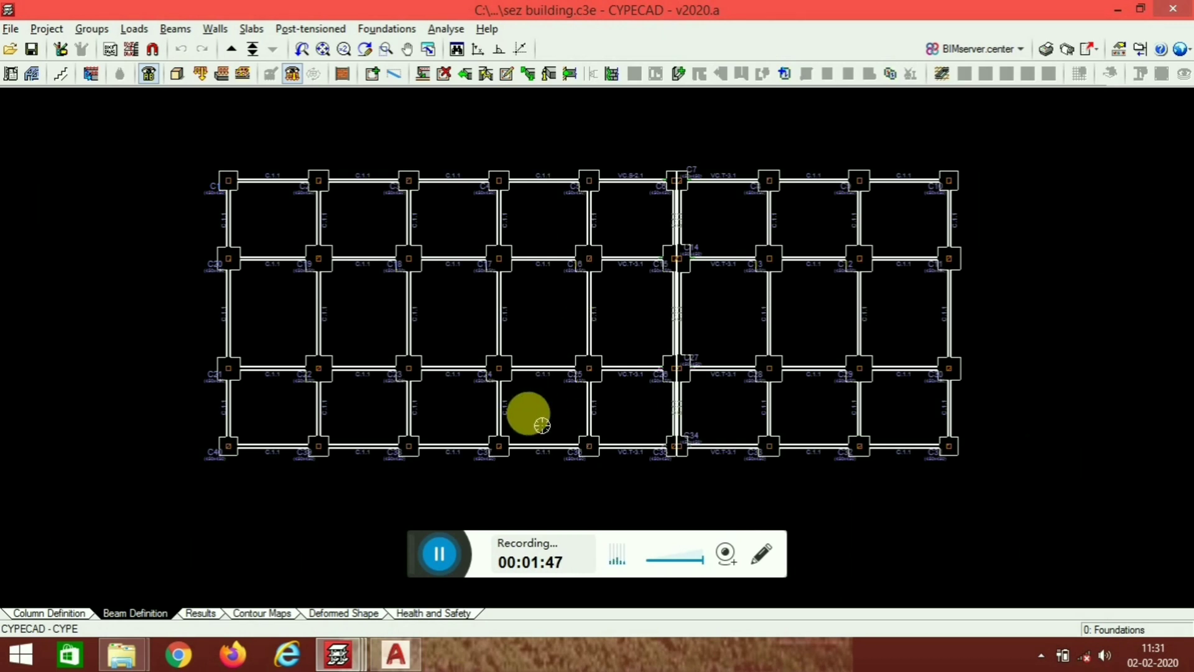
{"action": "scroll", "coordinate": [542, 426], "scroll_direction": "up", "scroll_amount": 1}
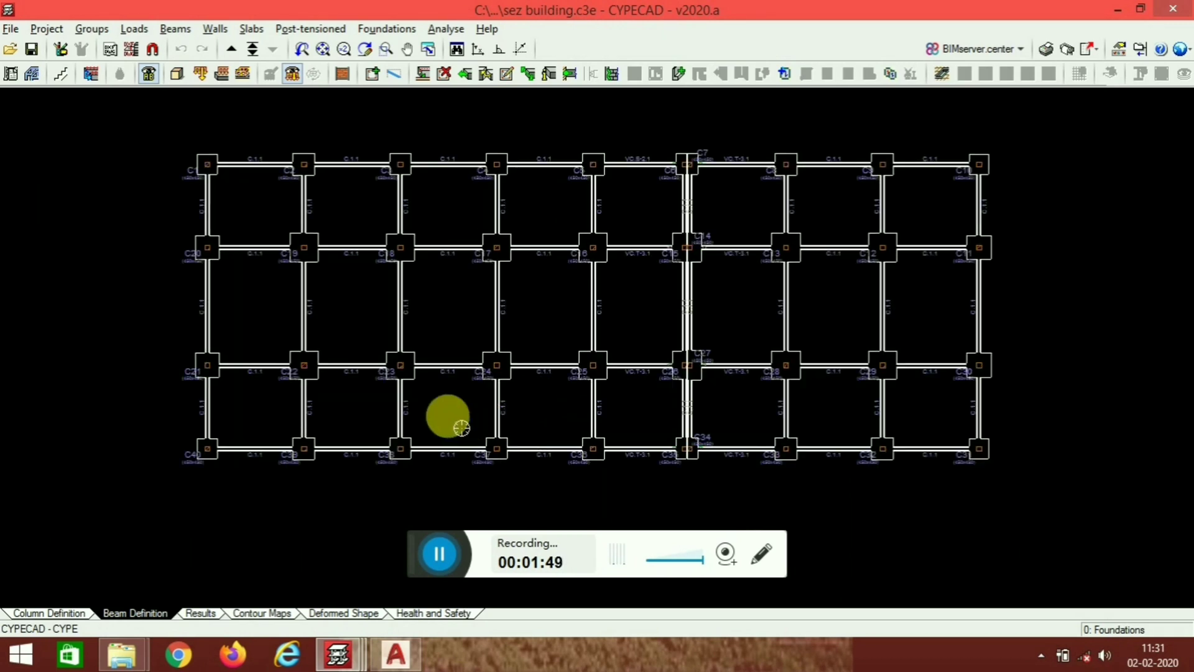
{"action": "left_click", "coordinate": [150, 73]}
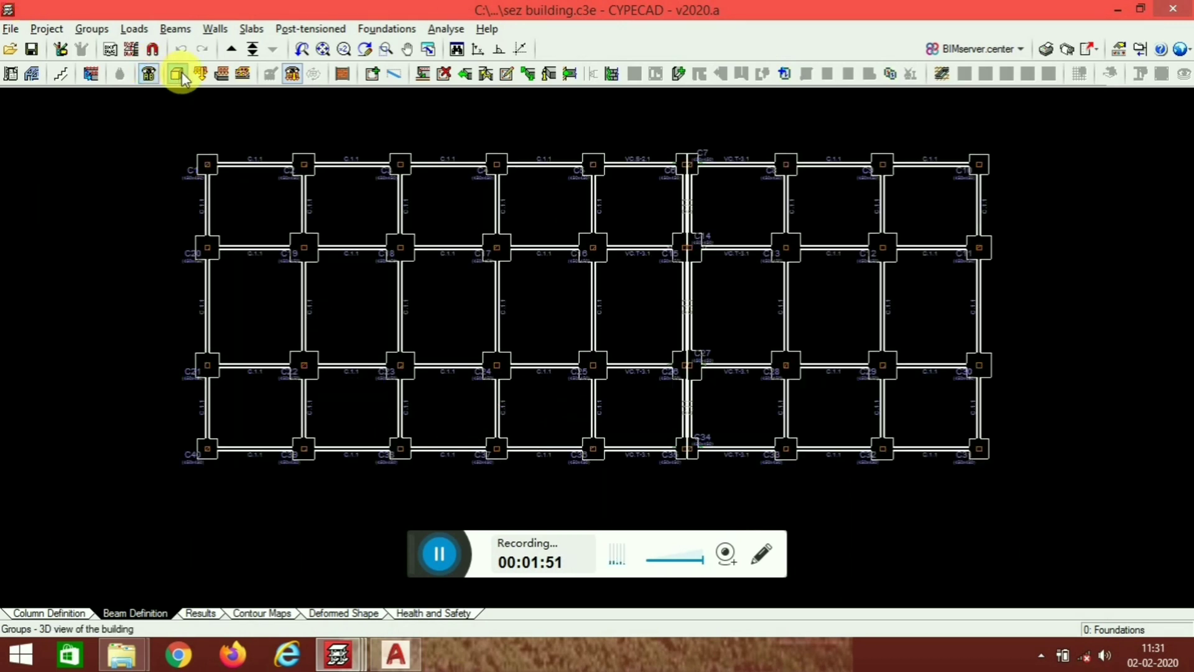
{"action": "left_click", "coordinate": [178, 75]}
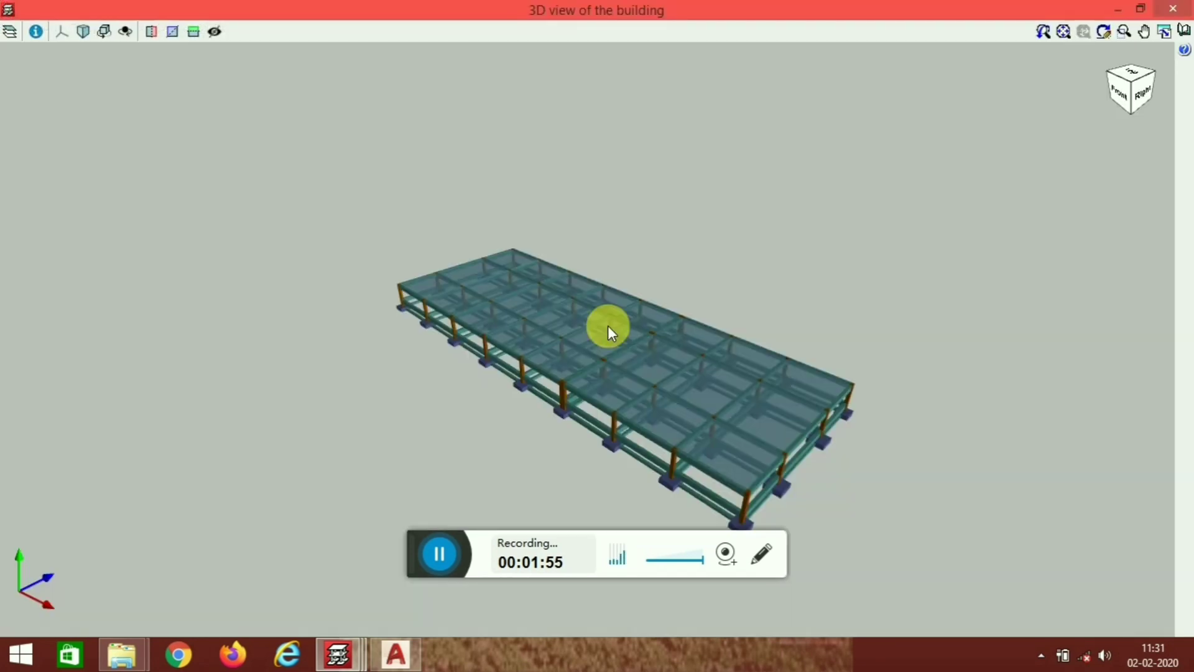
Inspect the sez building's frame and footings in 3D from its front-right corner and close the 3D view
{"action": "middle_click_drag", "start_coordinate": [598, 419], "coordinate": [743, 436]}
{"action": "scroll", "coordinate": [754, 338], "scroll_direction": "up", "scroll_amount": 4}
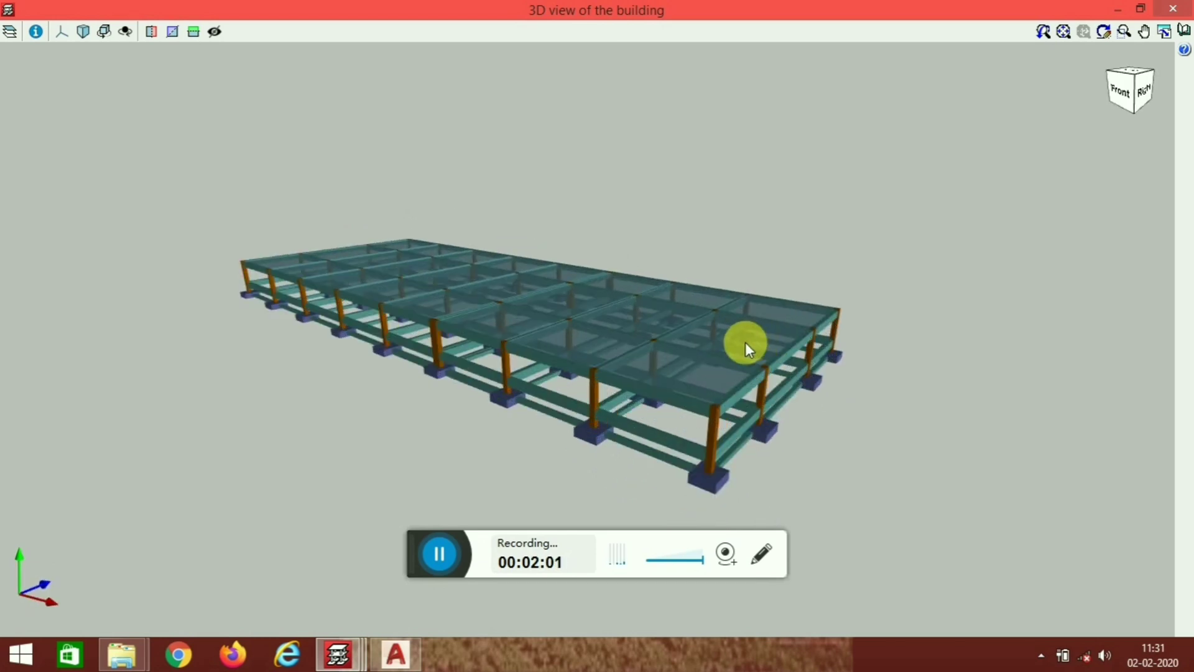
{"action": "mouse_move", "coordinate": [1188, 7]}
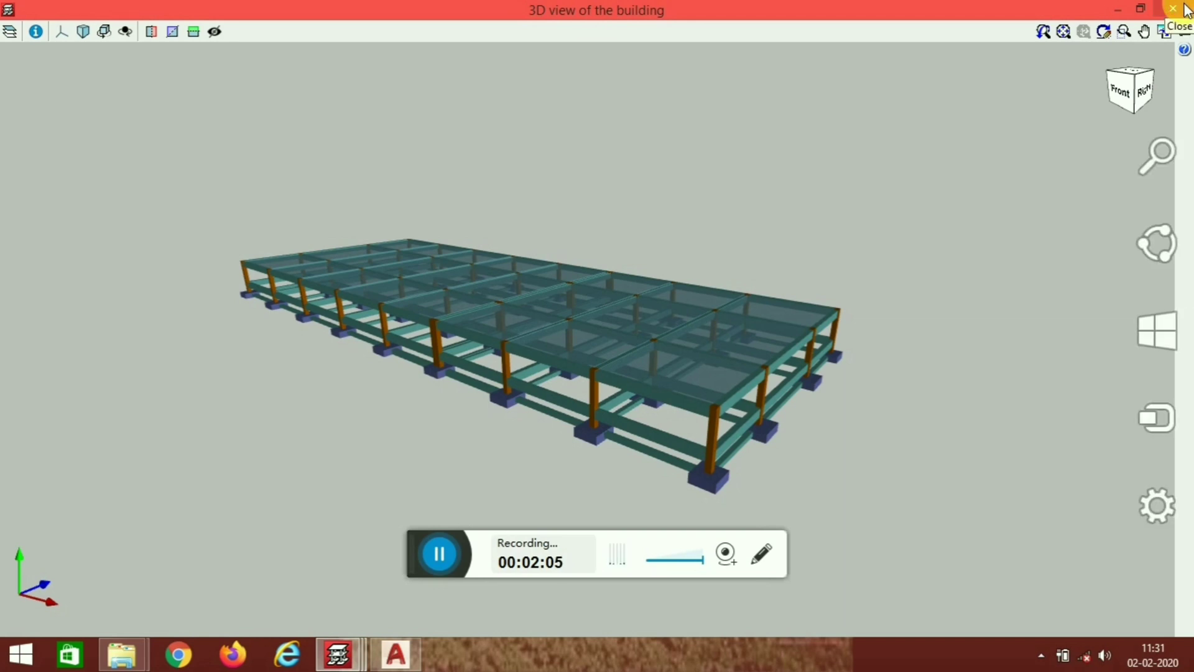
{"action": "left_click", "coordinate": [1173, 8]}
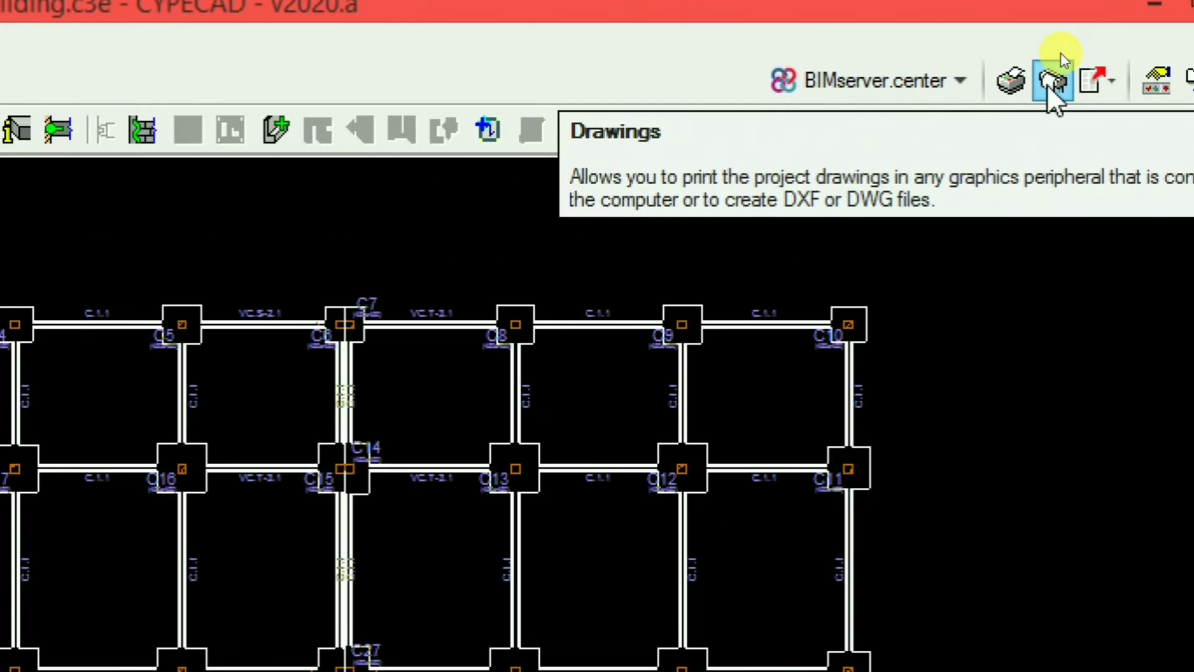
Open the project's drawing selection, review the listed drawing types and their output formats, and close it unchanged
{"action": "left_click", "coordinate": [1069, 51]}
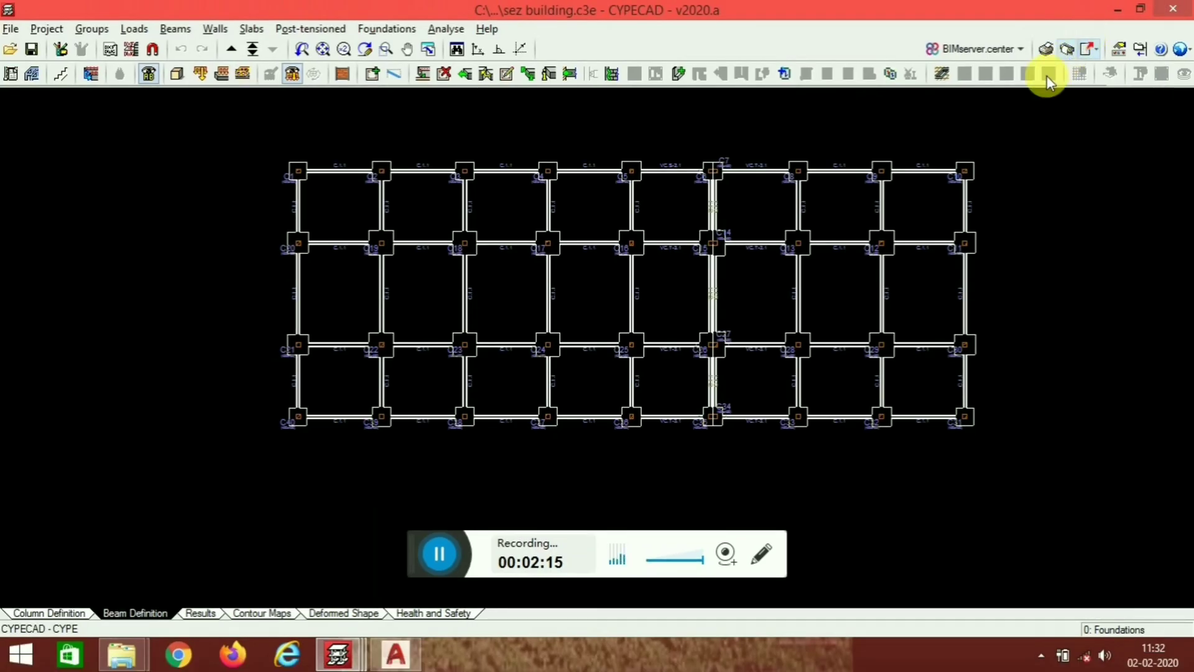
{"action": "left_click", "coordinate": [1068, 51]}
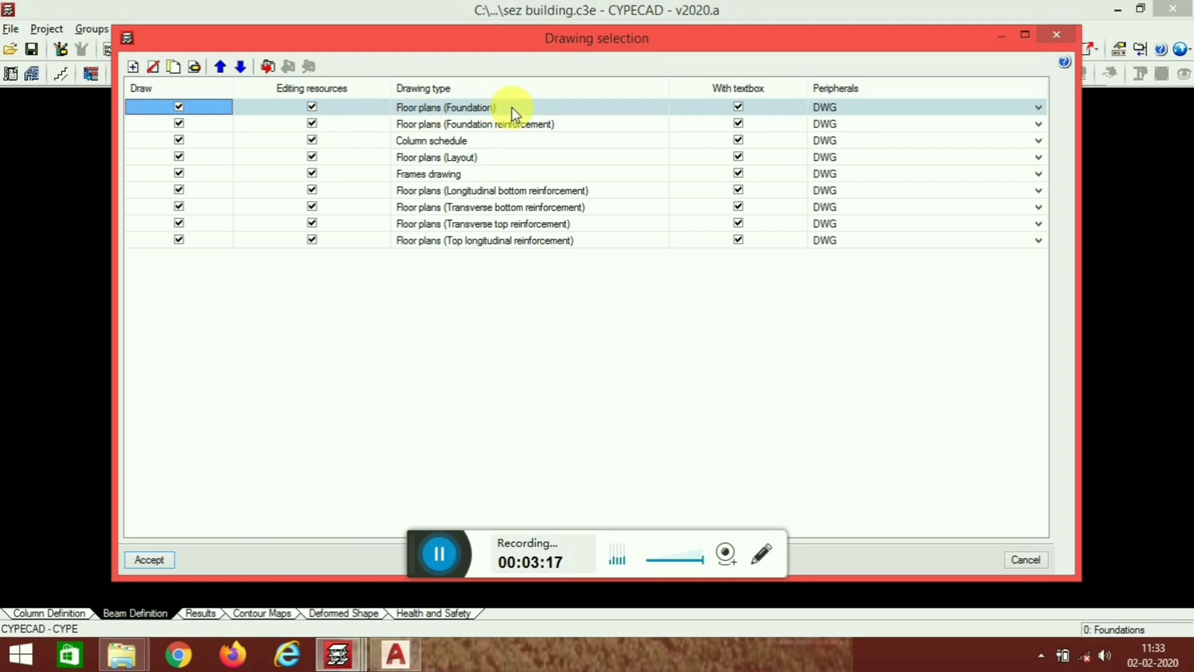
{"action": "left_click", "coordinate": [1056, 36]}
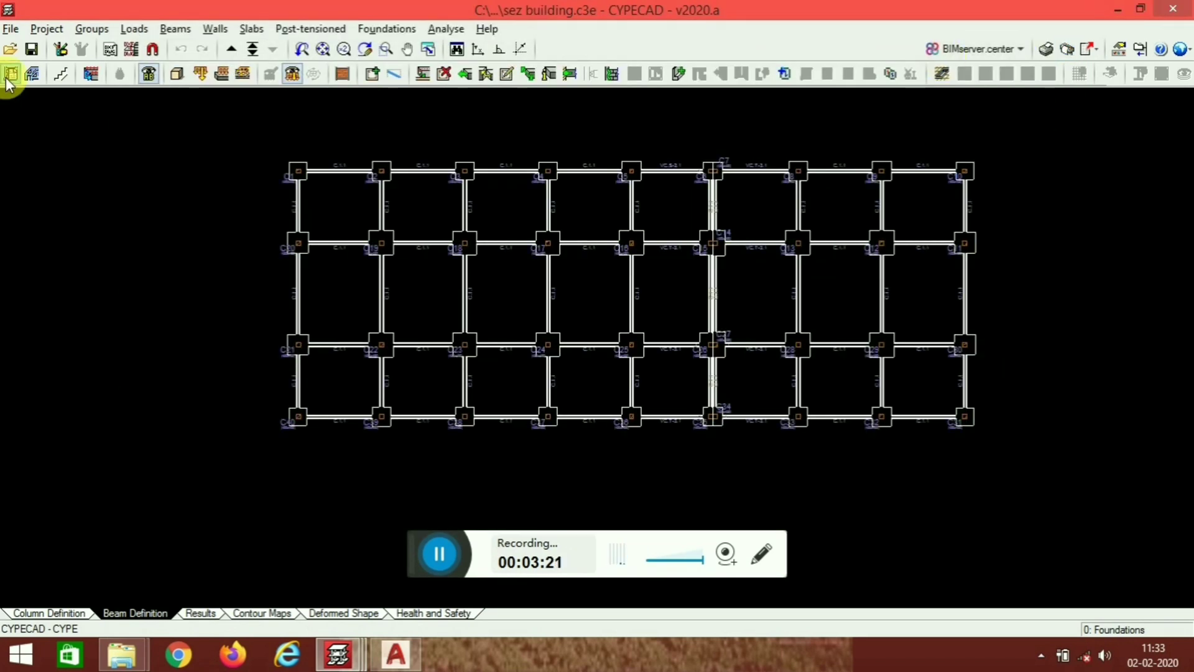
Review the sez building's general data, including the foundation soil bearing values, and accept the existing settings
{"action": "left_click", "coordinate": [10, 73]}
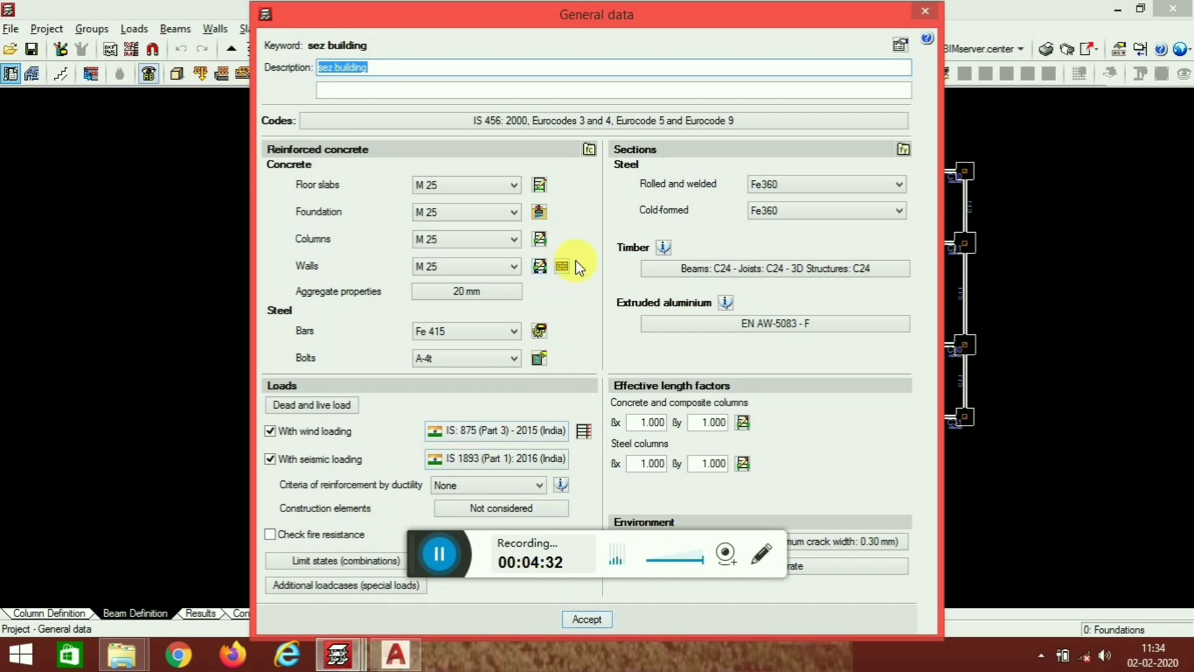
{"action": "left_click", "coordinate": [539, 212]}
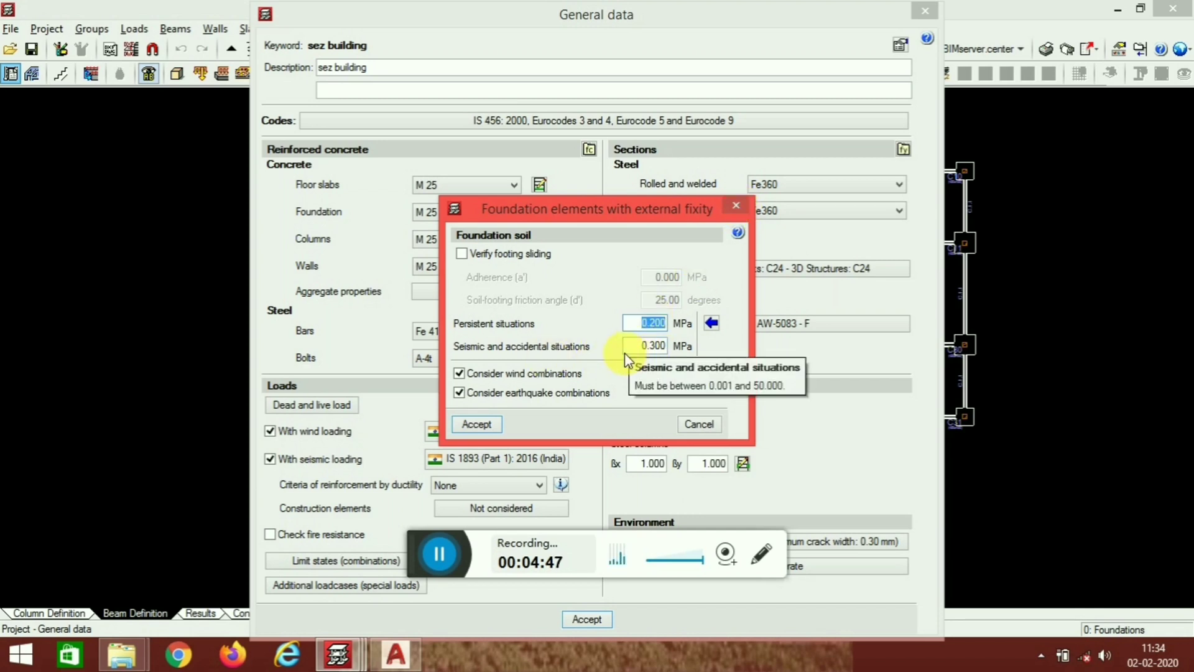
{"action": "left_click", "coordinate": [476, 424]}
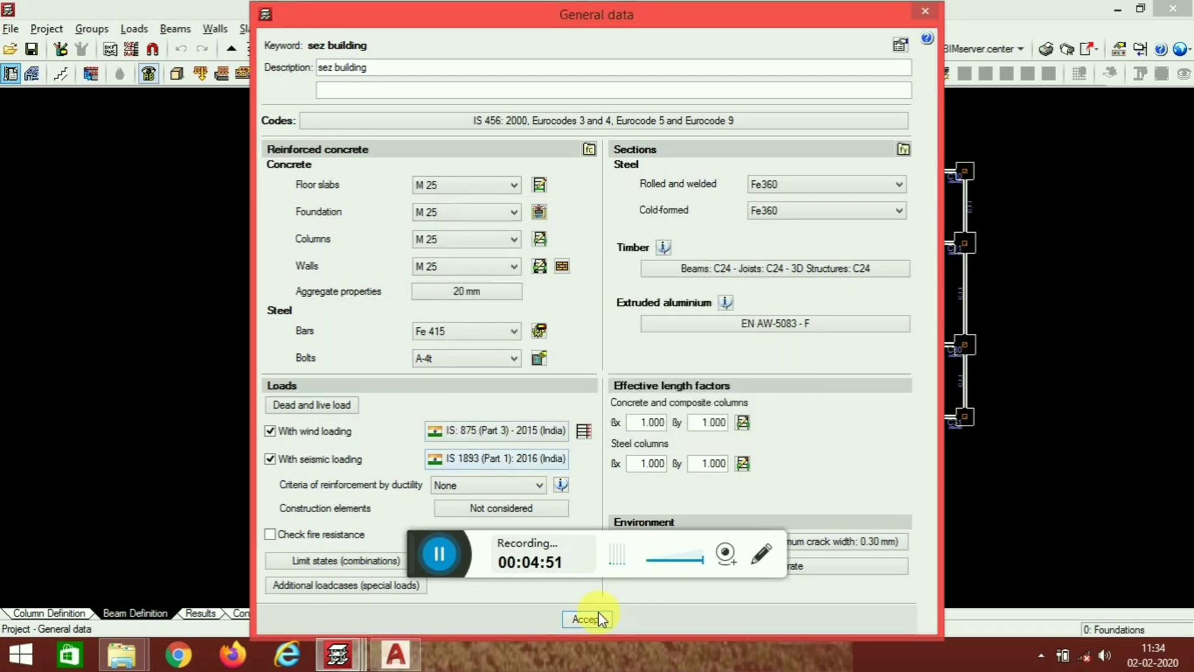
{"action": "left_click", "coordinate": [591, 619]}
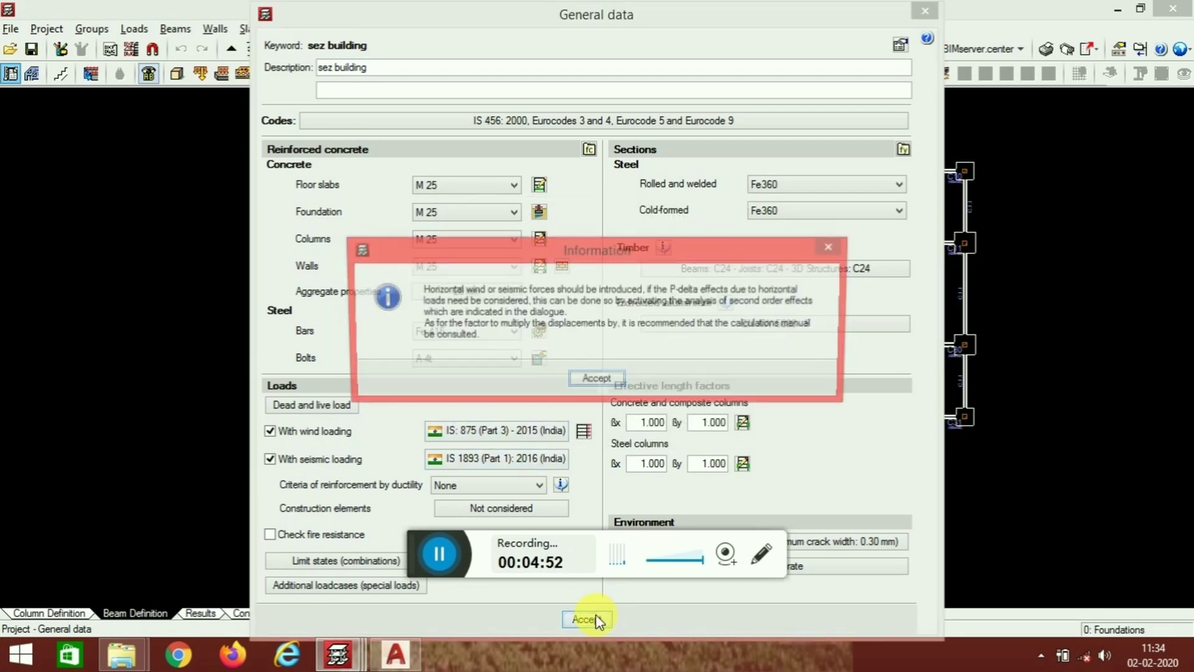
{"action": "left_click", "coordinate": [594, 380]}
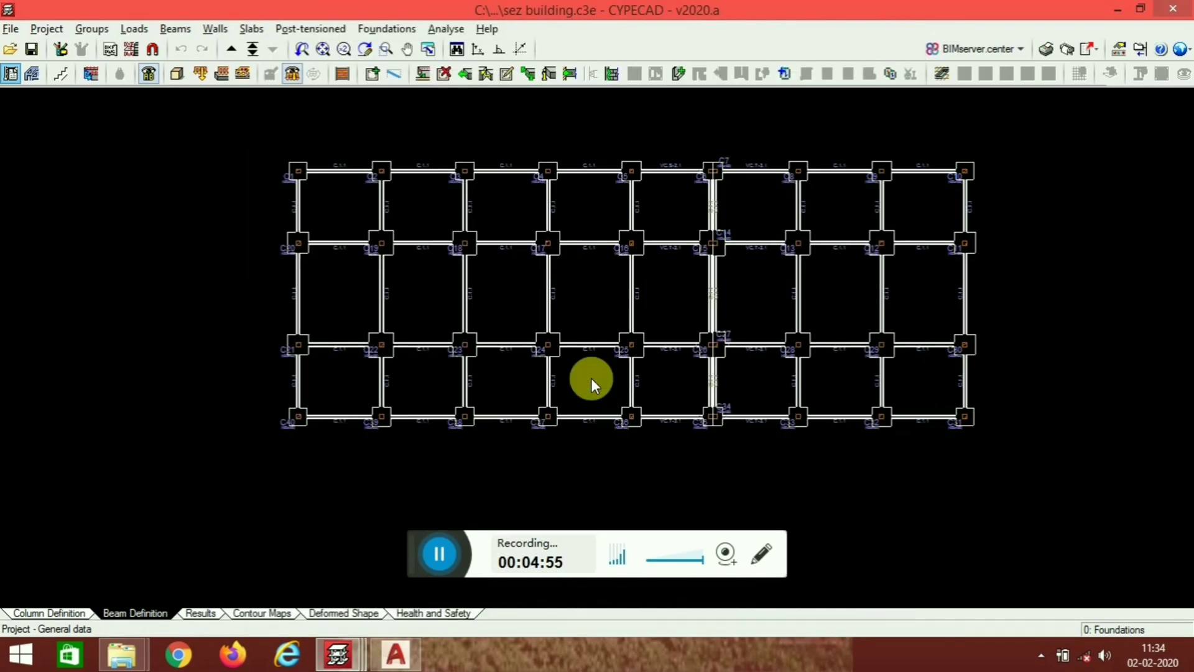
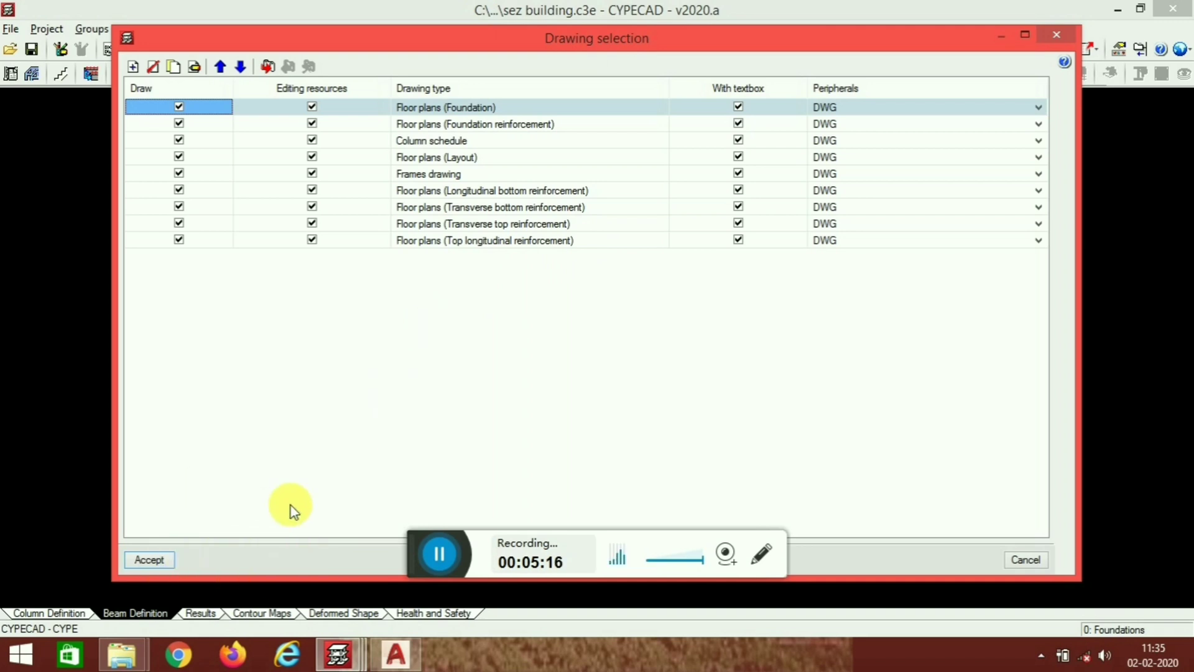
Generate the selected DWG drawings, keeping the previous composition settings, and show the detail of all the drawings in the composition
{"action": "left_click", "coordinate": [158, 561]}
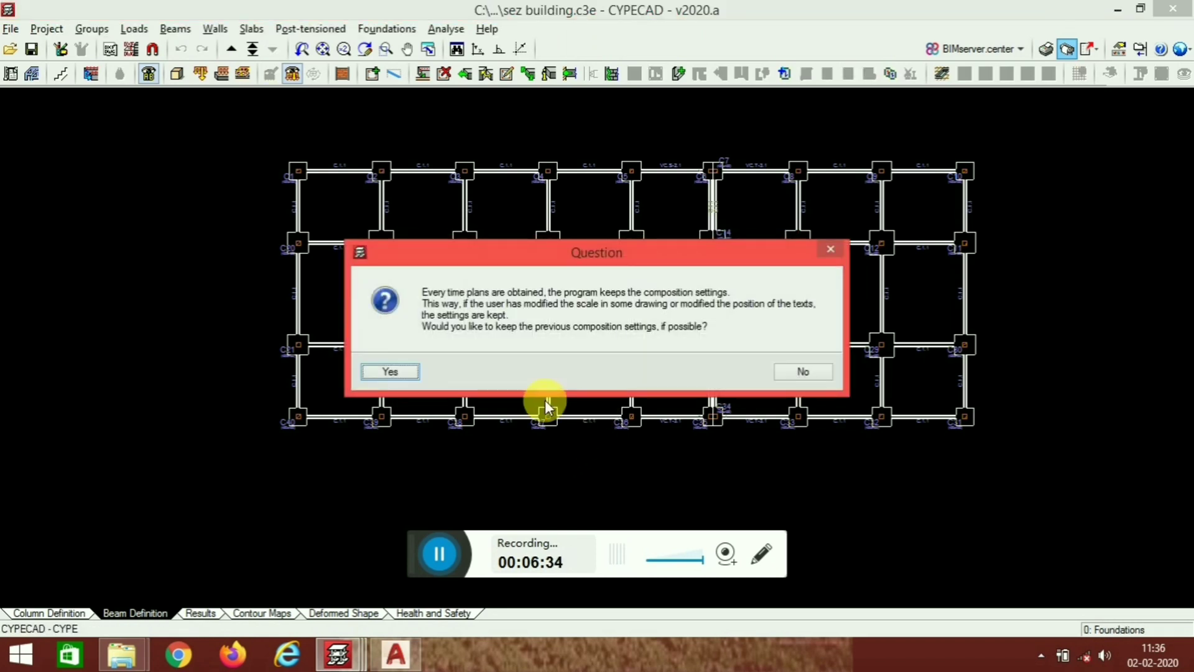
{"action": "left_click", "coordinate": [390, 370]}
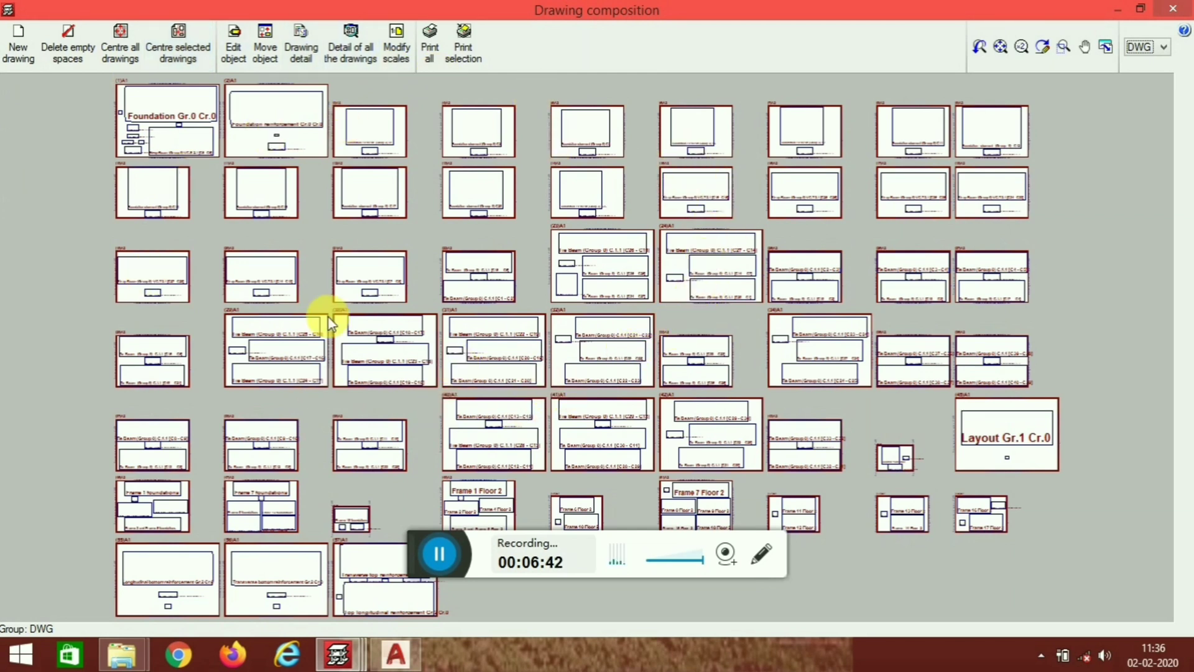
{"action": "left_click", "coordinate": [354, 48]}
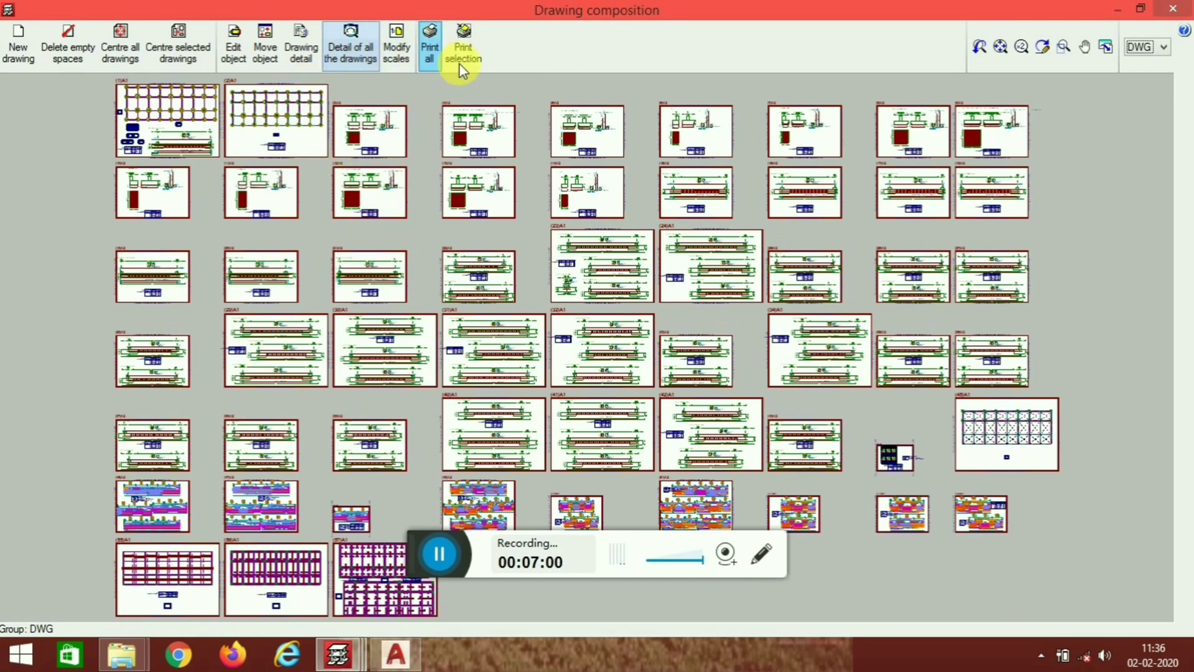
Export all the drawings into one file, FILE.DWG, in the job data directory, displayed with the associated program, and continue opening it in AutoCAD
{"action": "left_click", "coordinate": [429, 47]}
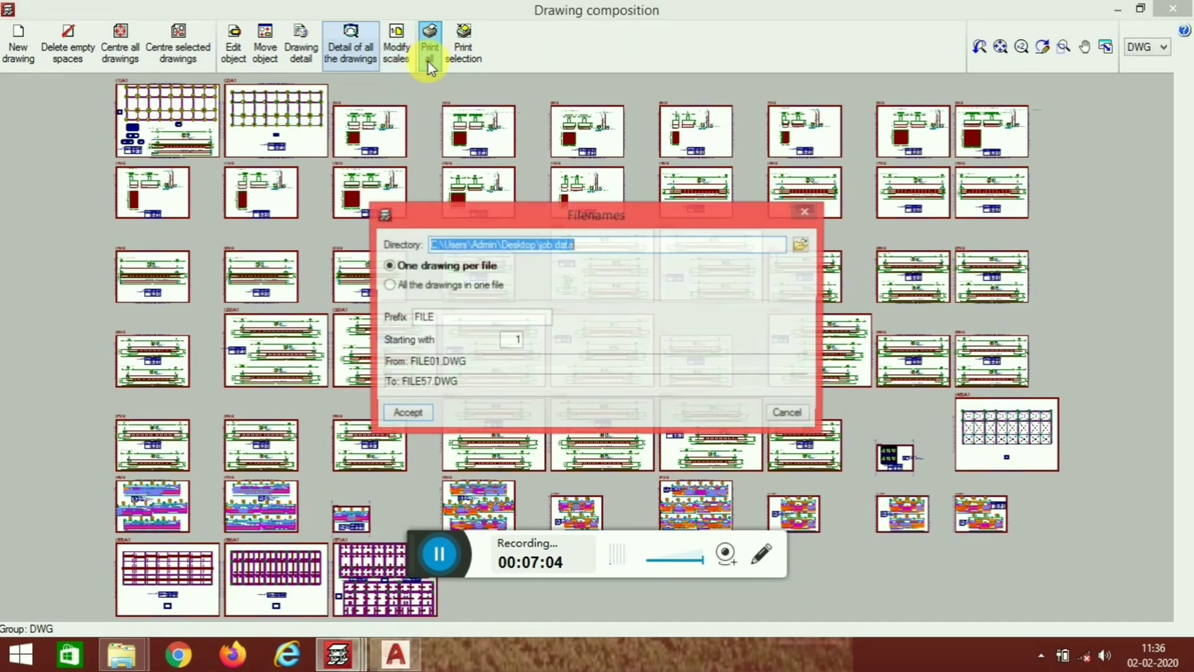
{"action": "left_click", "coordinate": [404, 288]}
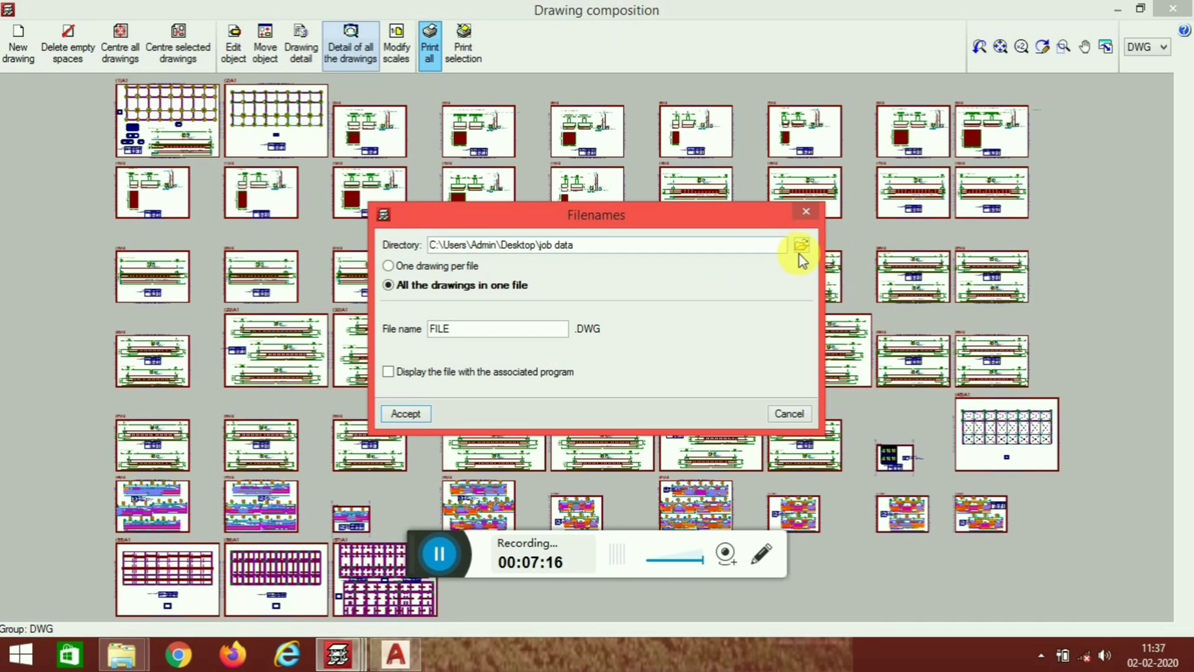
{"action": "left_click", "coordinate": [419, 377]}
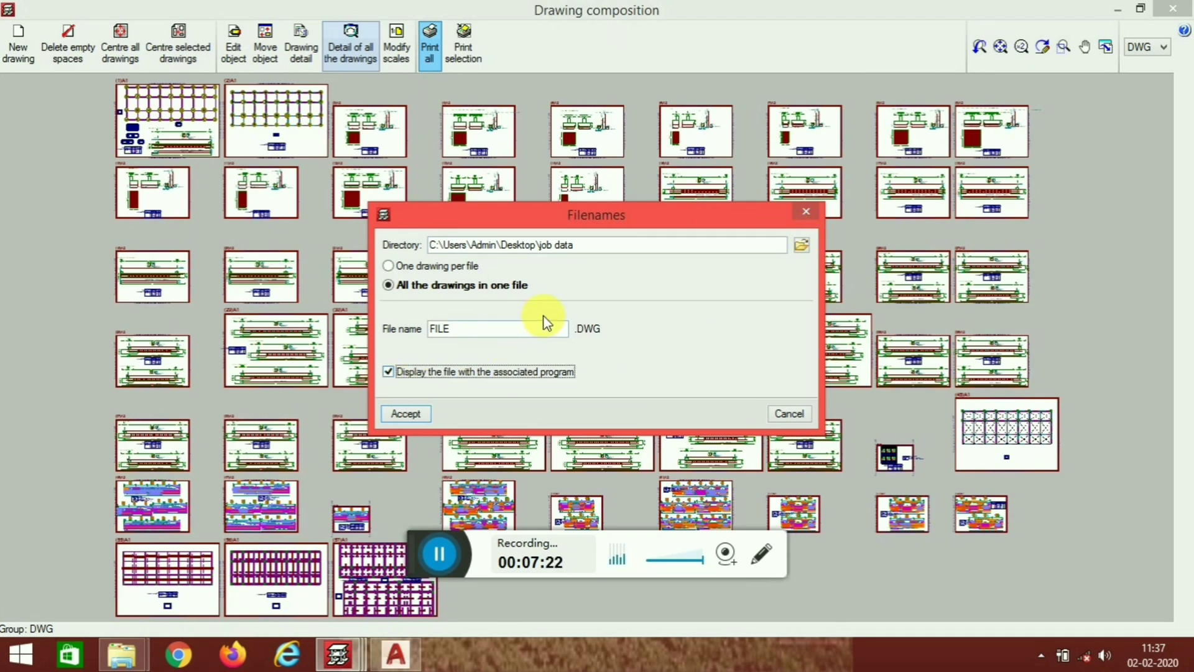
{"action": "left_click", "coordinate": [420, 413]}
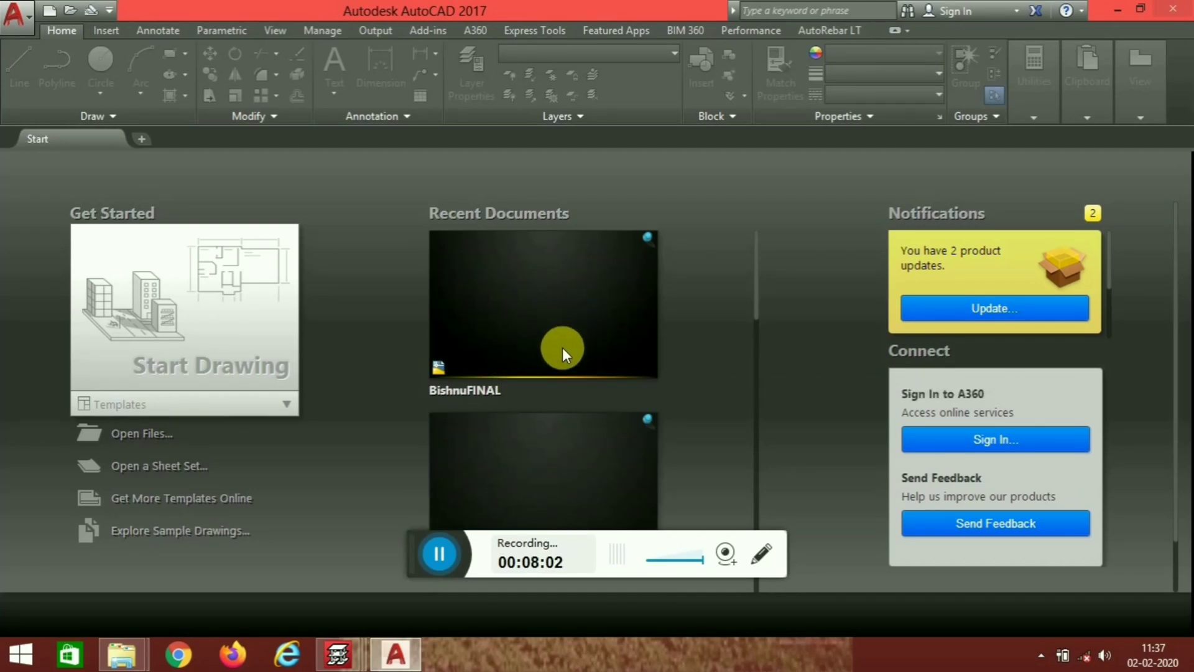
{"action": "left_click", "coordinate": [296, 388]}
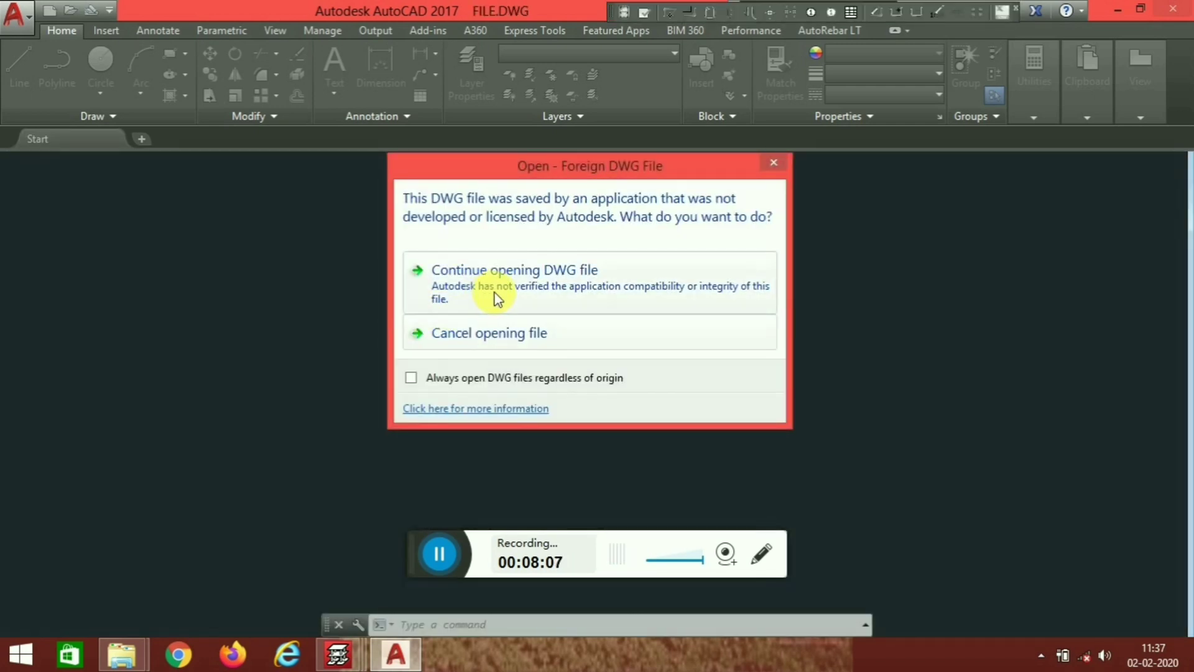
{"action": "left_click", "coordinate": [496, 298]}
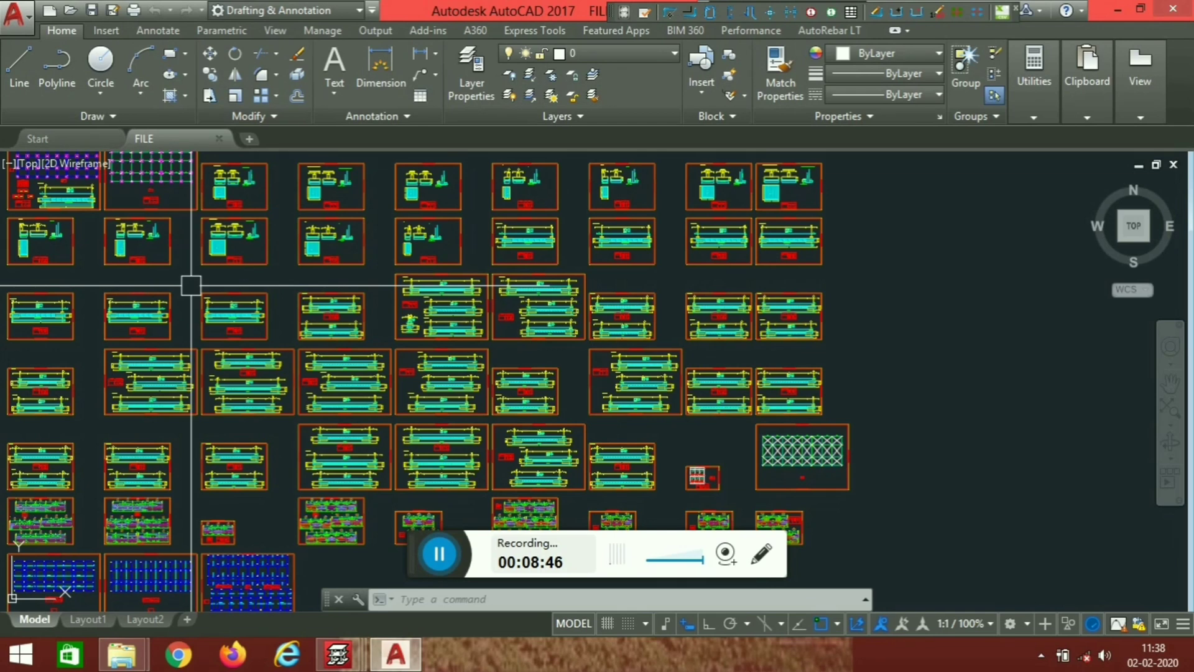
Examine the foundation plan sheet, including the footing and column size labels along its upper row
{"action": "middle_click_drag", "start_coordinate": [573, 335], "coordinate": [973, 386]}
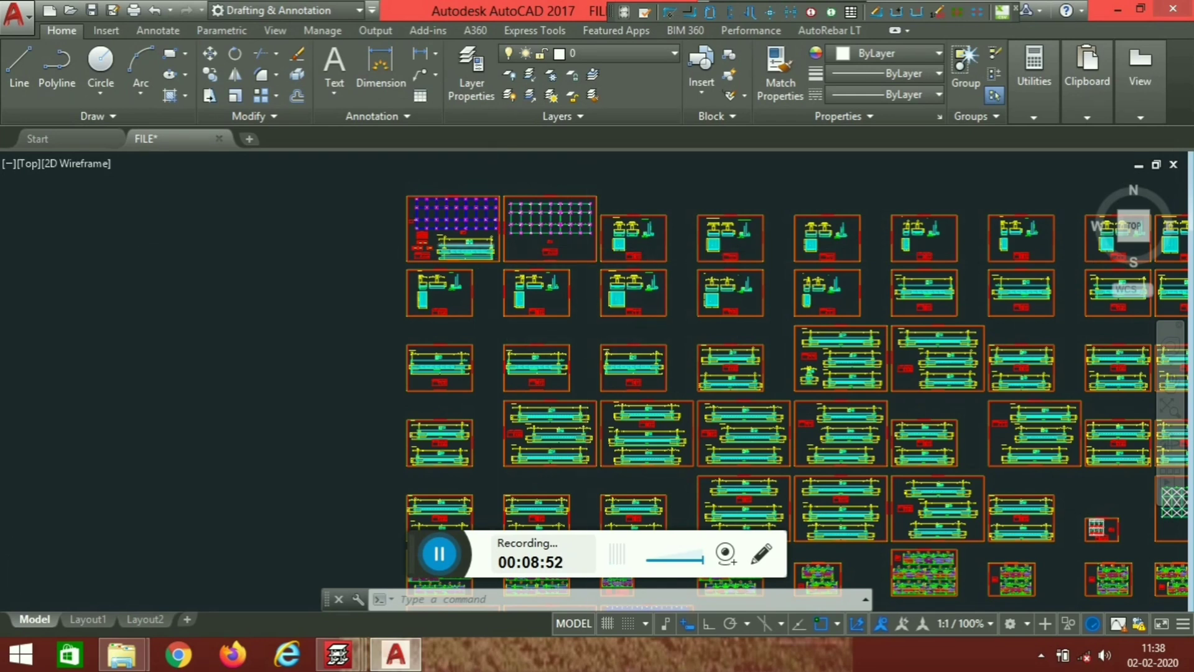
{"action": "scroll", "coordinate": [493, 249], "scroll_direction": "up", "scroll_amount": 5}
{"action": "mouse_move", "coordinate": [440, 261]}
{"action": "middle_mouse_down"}
{"action": "mouse_move", "coordinate": [475, 349]}
{"action": "mouse_move", "coordinate": [543, 424]}
{"action": "middle_mouse_up"}
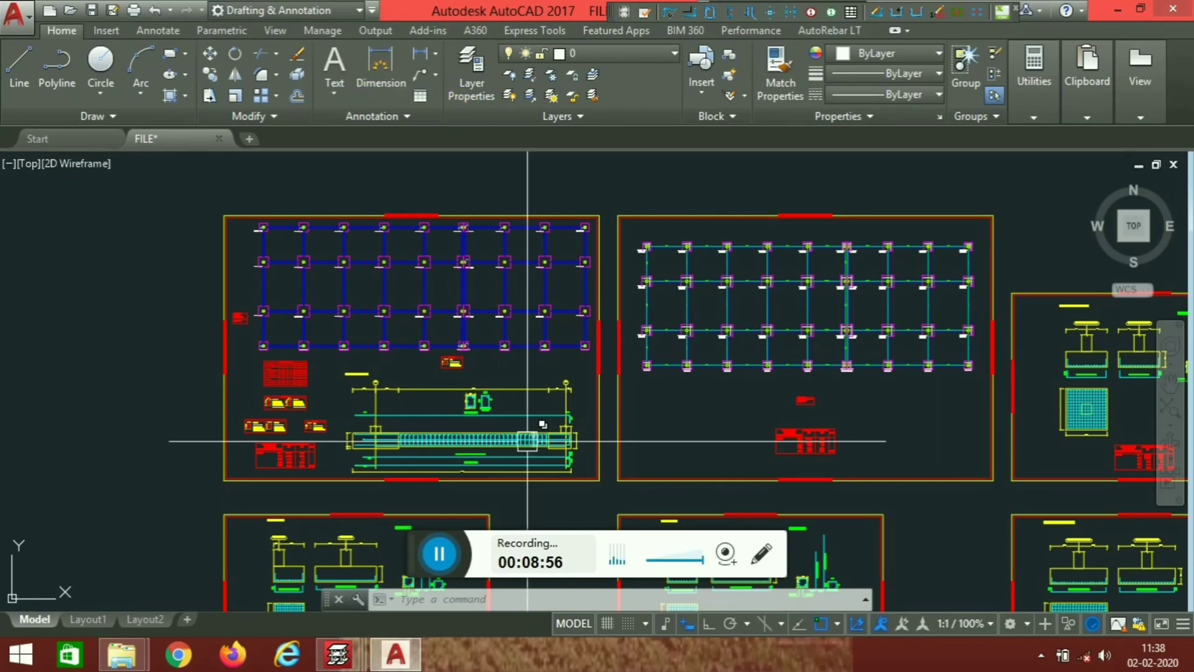
{"action": "scroll", "coordinate": [265, 218], "scroll_direction": "up", "scroll_amount": 5}
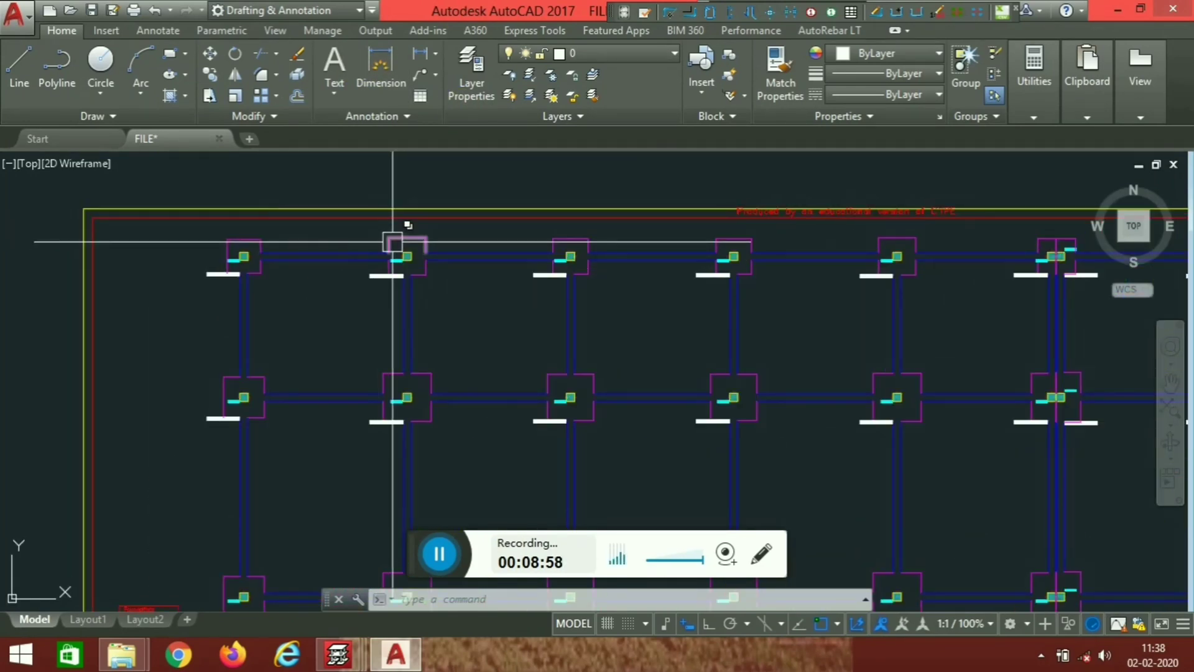
{"action": "scroll", "coordinate": [410, 249], "scroll_direction": "up", "scroll_amount": 6}
{"action": "middle_click_drag", "start_coordinate": [290, 283], "coordinate": [616, 242]}
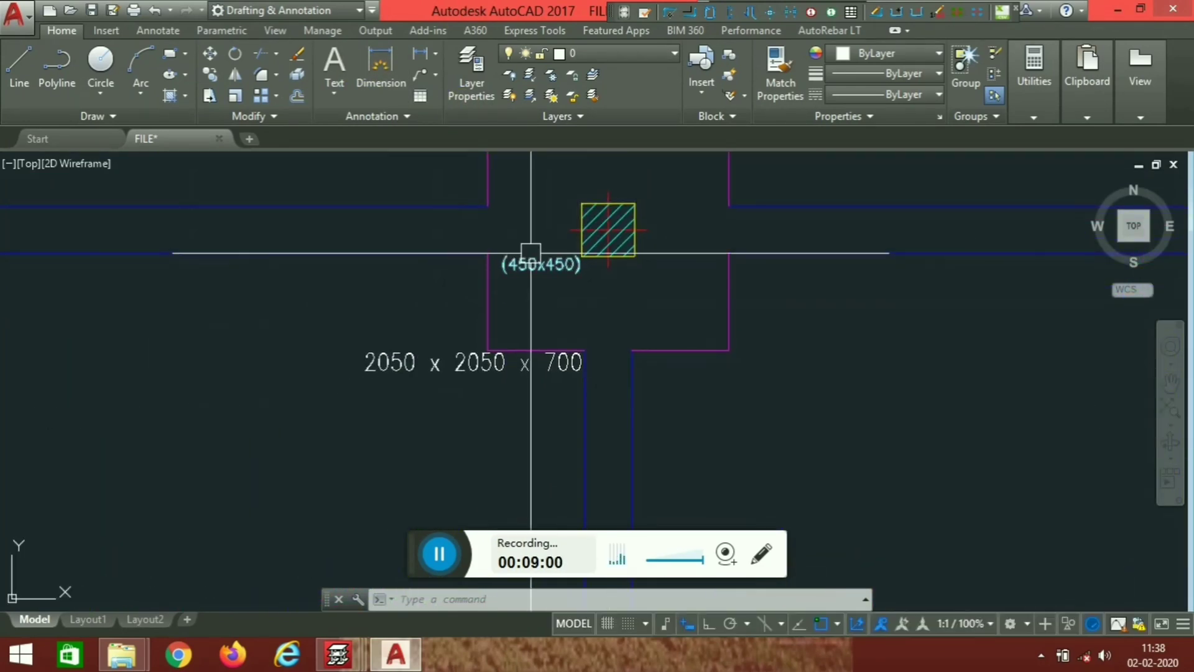
{"action": "scroll", "coordinate": [728, 347], "scroll_direction": "down", "scroll_amount": 8}
{"action": "scroll", "coordinate": [405, 240], "scroll_direction": "down", "scroll_amount": 6}
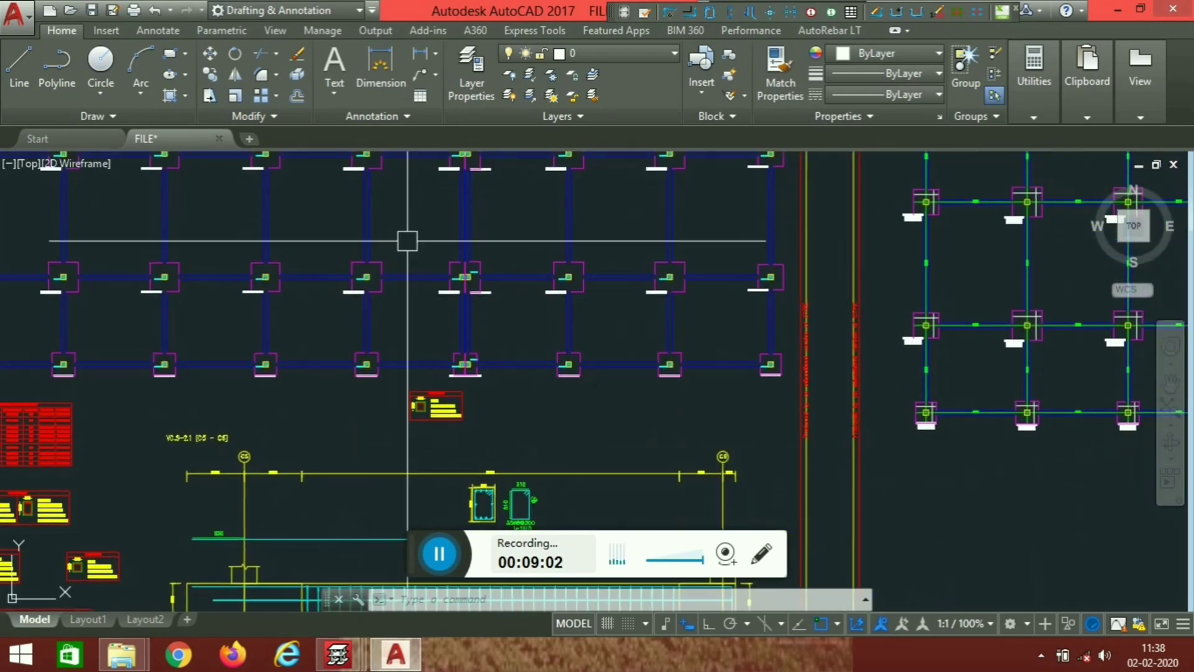
Examine the foundation sheet's footing schedule, strap and tie beam tables, and the foundation steel summary
{"action": "scroll", "coordinate": [294, 322], "scroll_direction": "up", "scroll_amount": 8}
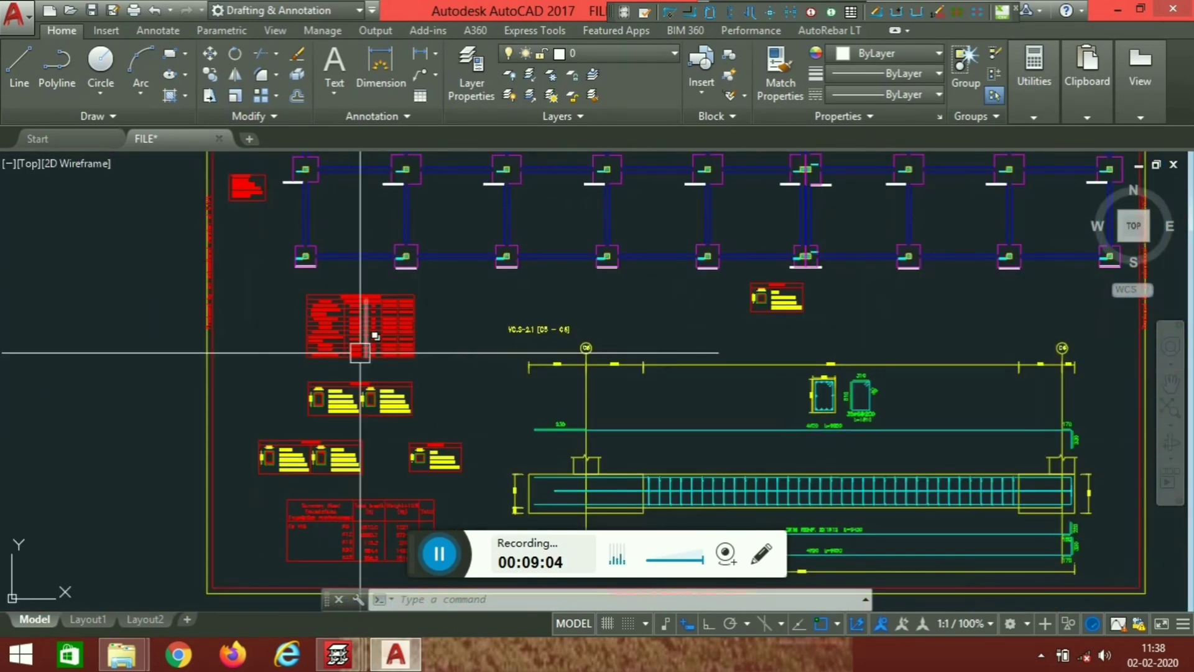
{"action": "scroll", "coordinate": [533, 267], "scroll_direction": "down", "scroll_amount": 5}
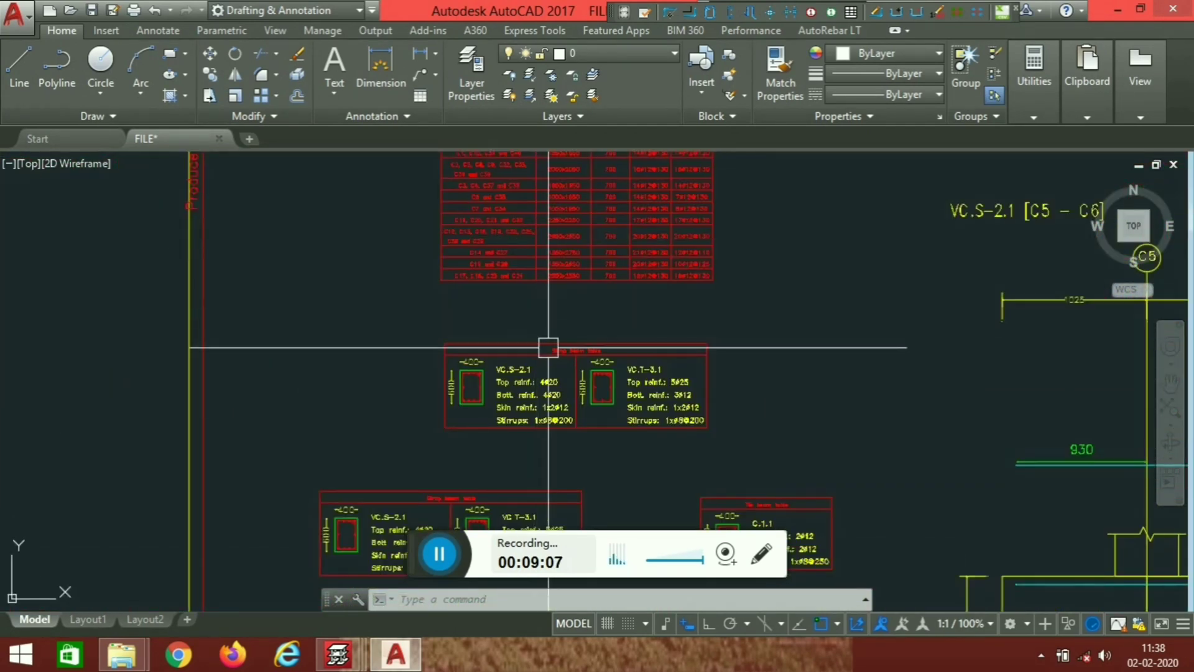
{"action": "scroll", "coordinate": [546, 341], "scroll_direction": "up", "scroll_amount": 4}
{"action": "scroll", "coordinate": [586, 458], "scroll_direction": "down", "scroll_amount": 1}
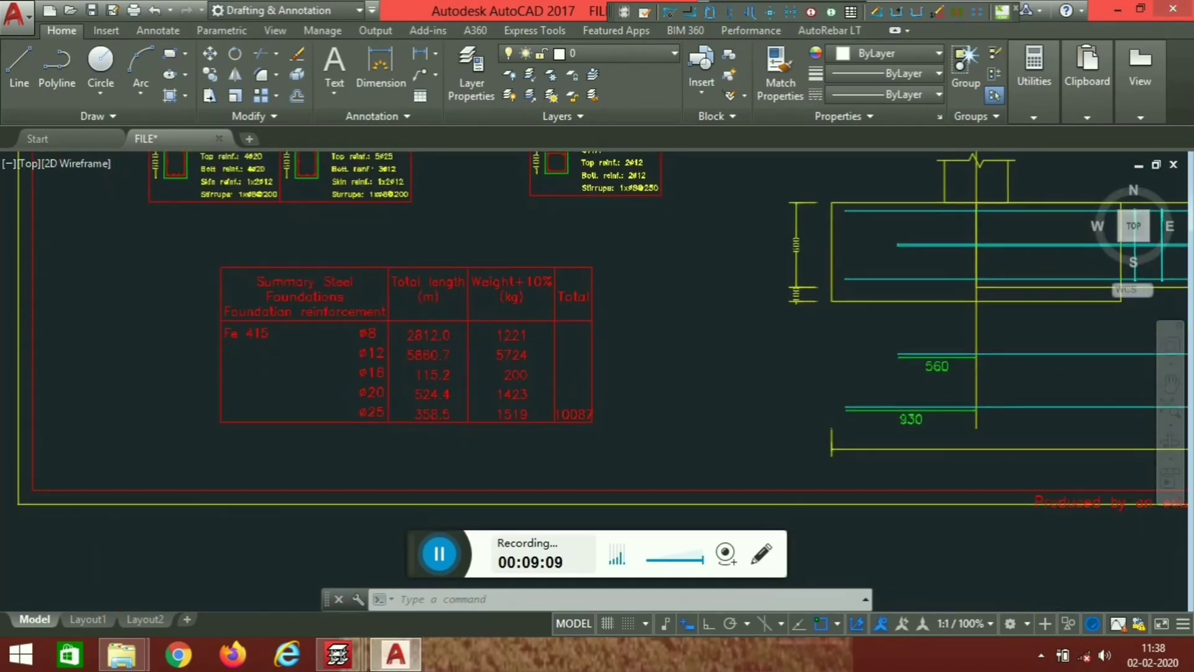
{"action": "scroll", "coordinate": [501, 347], "scroll_direction": "up", "scroll_amount": 5}
{"action": "scroll", "coordinate": [467, 323], "scroll_direction": "down", "scroll_amount": 2}
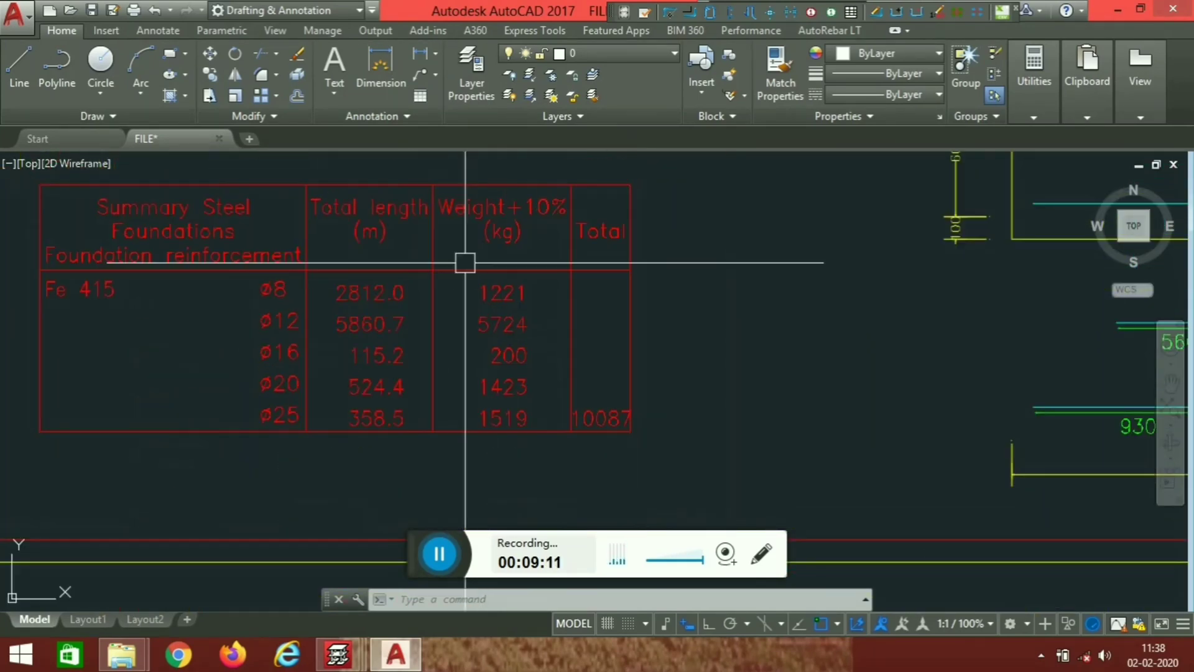
{"action": "scroll", "coordinate": [674, 259], "scroll_direction": "down", "scroll_amount": 3}
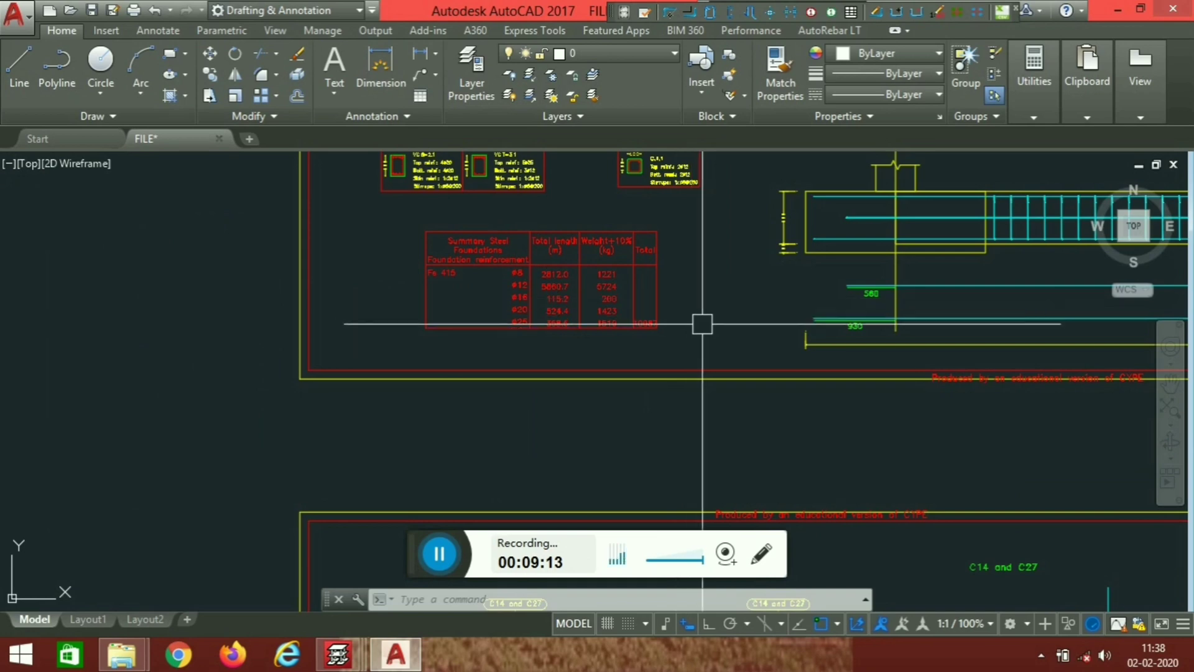
Examine the footing detail sheet for columns C14 and C27, including the reinforcement labels, and move on to the beam sheets below
{"action": "middle_click_drag", "start_coordinate": [728, 336], "coordinate": [562, 253]}
{"action": "scroll", "coordinate": [621, 279], "scroll_direction": "down", "scroll_amount": 3}
{"action": "scroll", "coordinate": [607, 267], "scroll_direction": "up", "scroll_amount": 6}
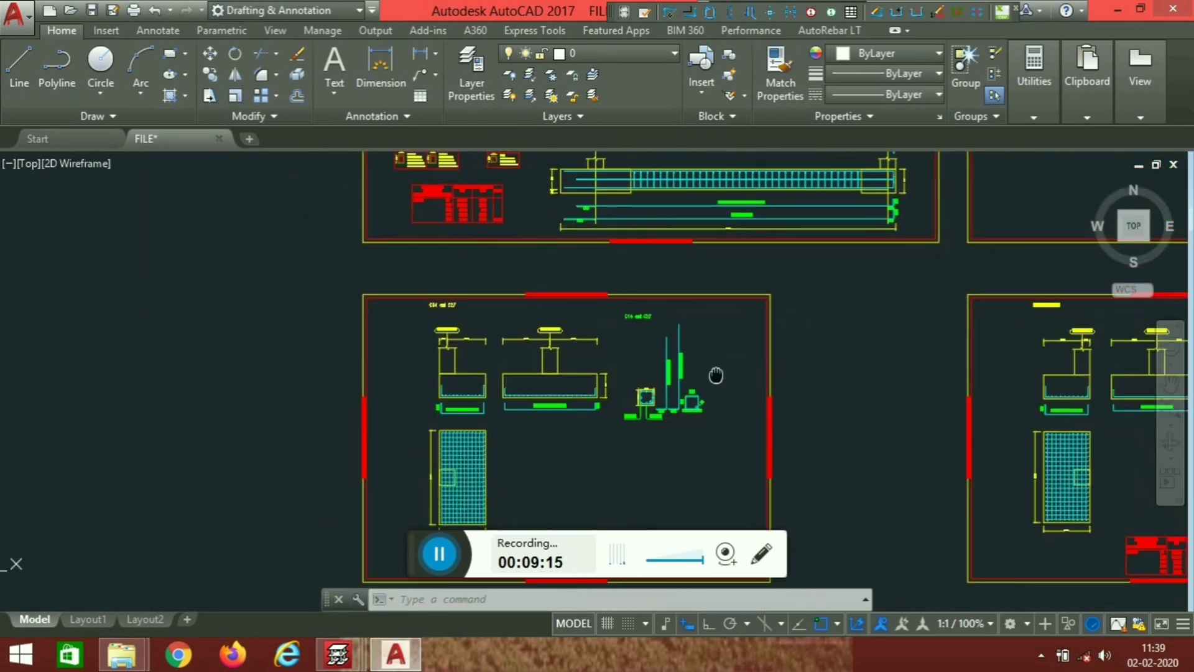
{"action": "scroll", "coordinate": [707, 315], "scroll_direction": "down", "scroll_amount": 6}
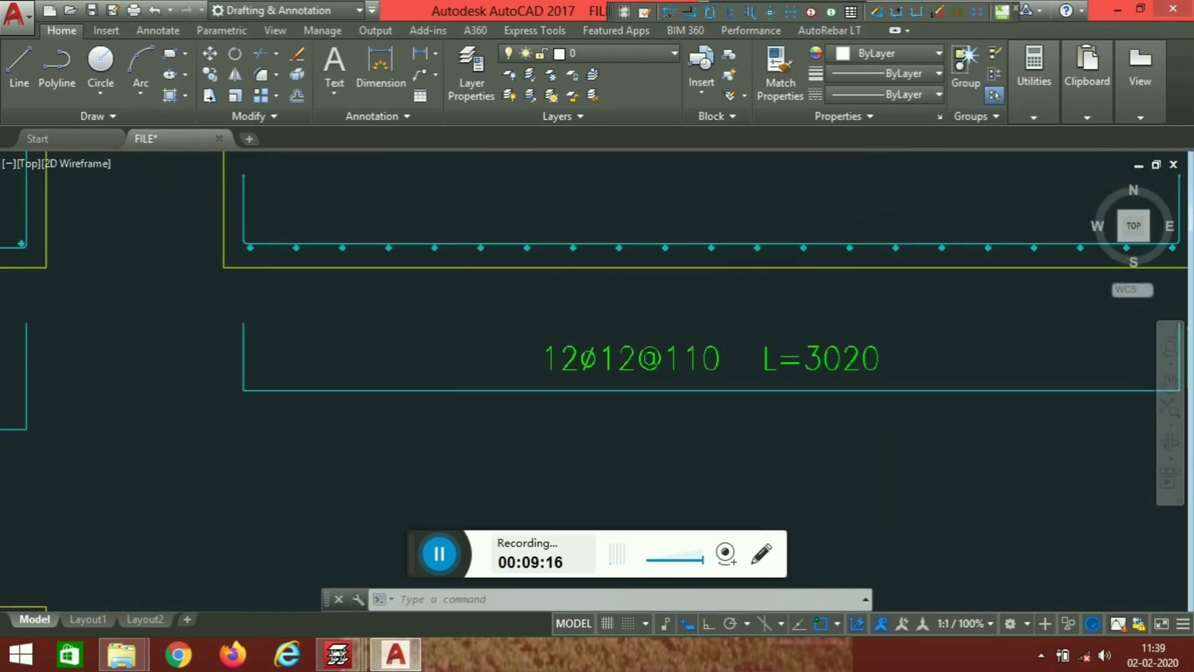
{"action": "mouse_move", "coordinate": [729, 336]}
{"action": "middle_mouse_down"}
{"action": "mouse_move", "coordinate": [637, 301]}
{"action": "mouse_move", "coordinate": [592, 256]}
{"action": "middle_mouse_up"}
{"action": "scroll", "coordinate": [882, 427], "scroll_direction": "down", "scroll_amount": 4}
{"action": "middle_click_drag", "start_coordinate": [794, 416], "coordinate": [688, 308]}
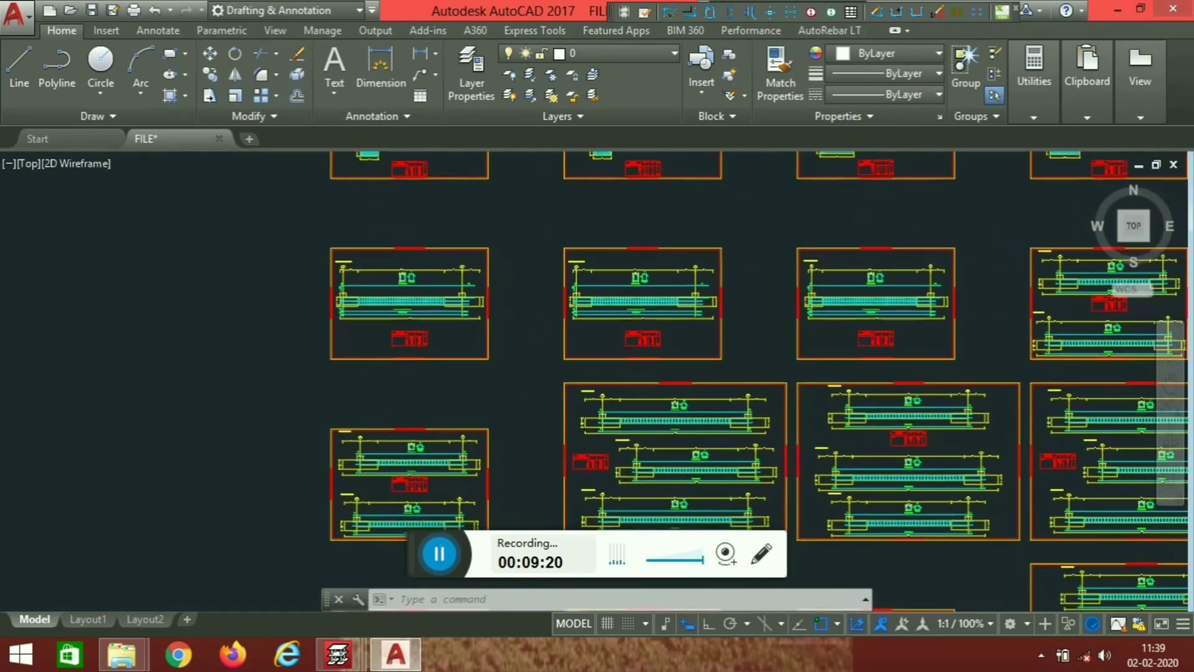
Examine the Floor 2 frame beam detailing sheet, including the bar, skin reinforcement and stirrup labels of beam V-223
{"action": "mouse_move", "coordinate": [992, 493]}
{"action": "middle_mouse_down"}
{"action": "mouse_move", "coordinate": [745, 342]}
{"action": "mouse_move", "coordinate": [864, 405]}
{"action": "middle_mouse_up"}
{"action": "scroll", "coordinate": [765, 336], "scroll_direction": "down", "scroll_amount": 3}
{"action": "scroll", "coordinate": [864, 405], "scroll_direction": "up", "scroll_amount": 1}
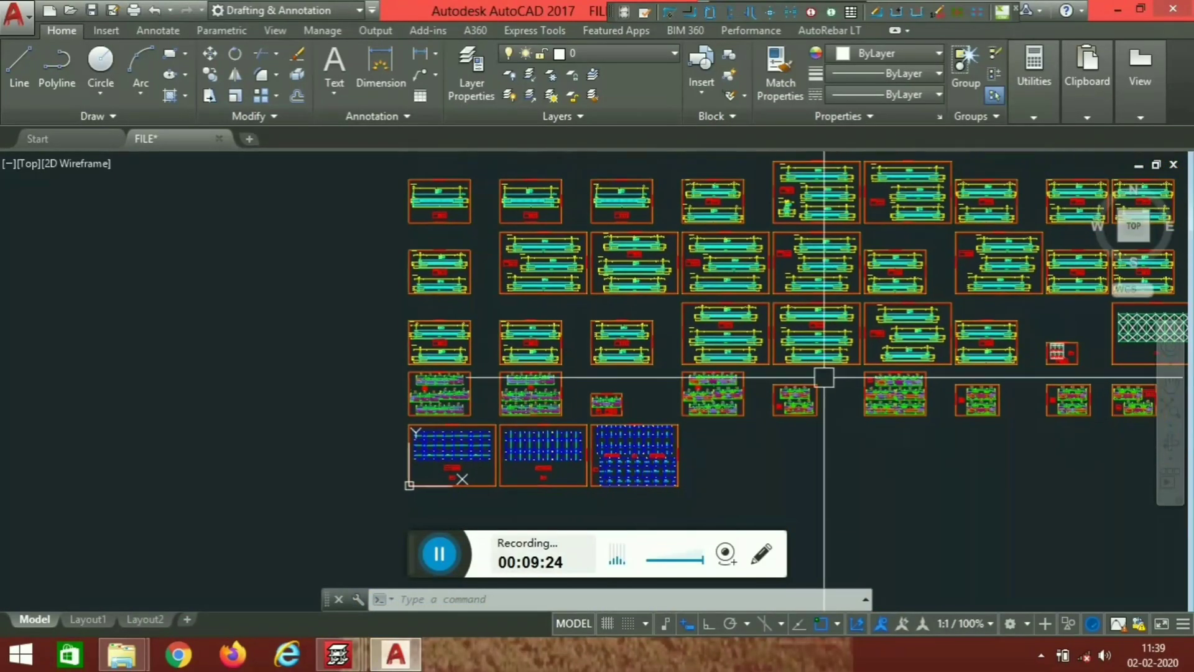
{"action": "scroll", "coordinate": [715, 367], "scroll_direction": "up", "scroll_amount": 4}
{"action": "scroll", "coordinate": [701, 361], "scroll_direction": "up", "scroll_amount": 2}
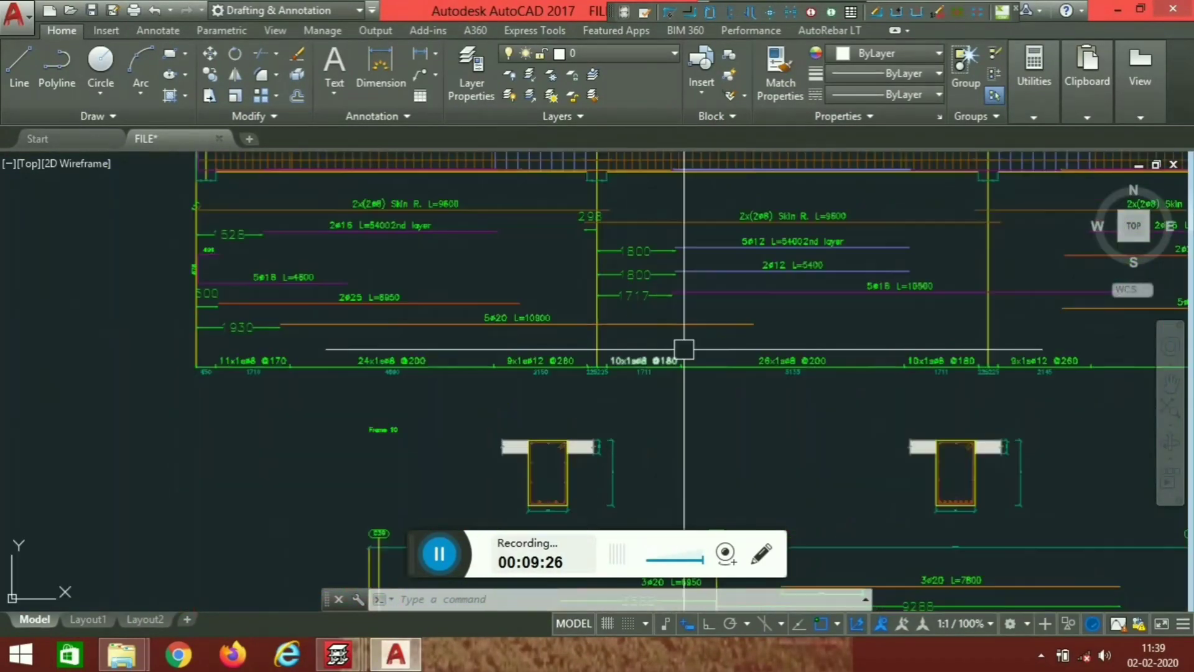
{"action": "scroll", "coordinate": [641, 349], "scroll_direction": "down", "scroll_amount": 1}
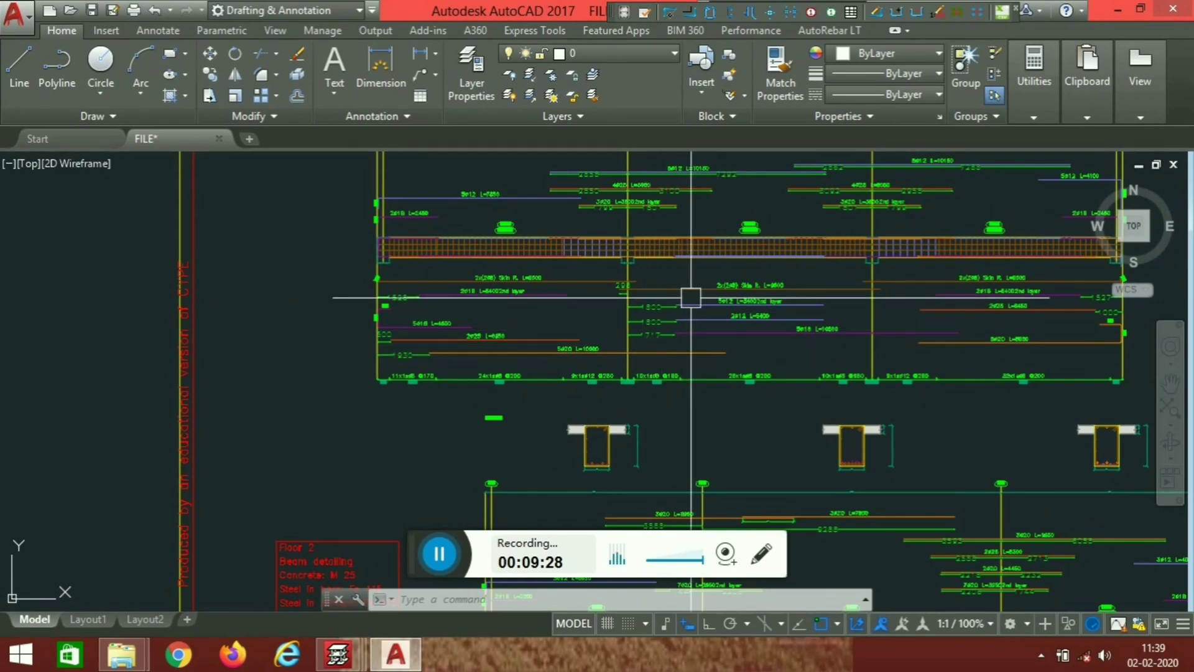
{"action": "scroll", "coordinate": [690, 293], "scroll_direction": "down", "scroll_amount": 3}
{"action": "scroll", "coordinate": [715, 299], "scroll_direction": "up", "scroll_amount": 4}
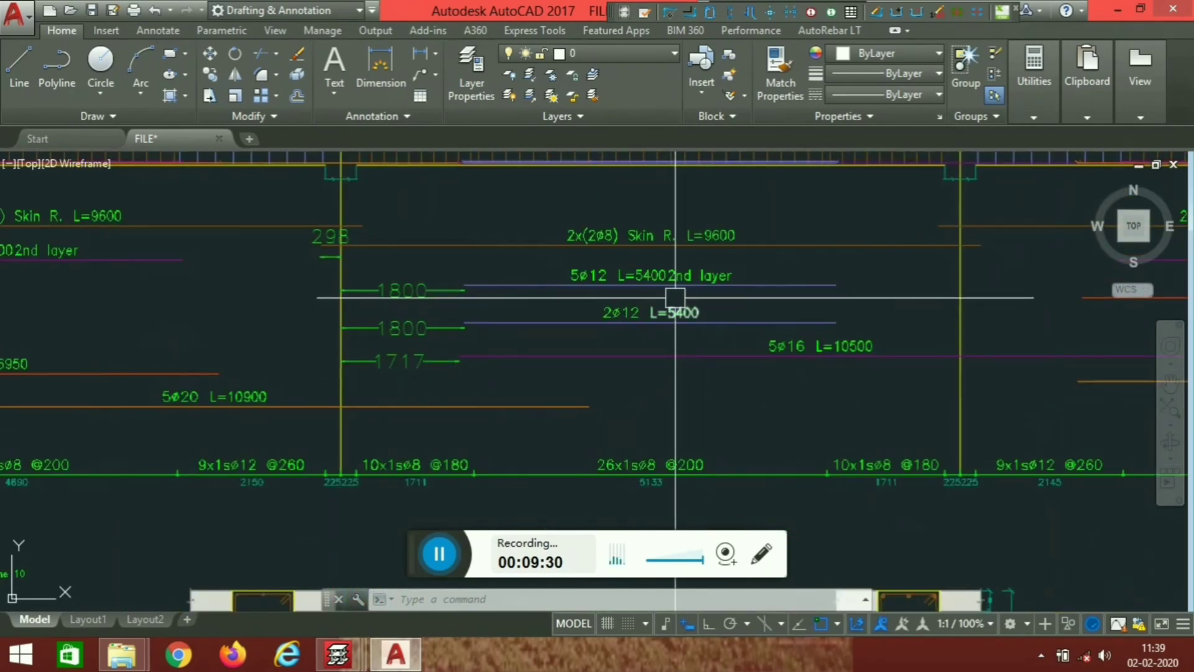
{"action": "scroll", "coordinate": [680, 298], "scroll_direction": "down", "scroll_amount": 2}
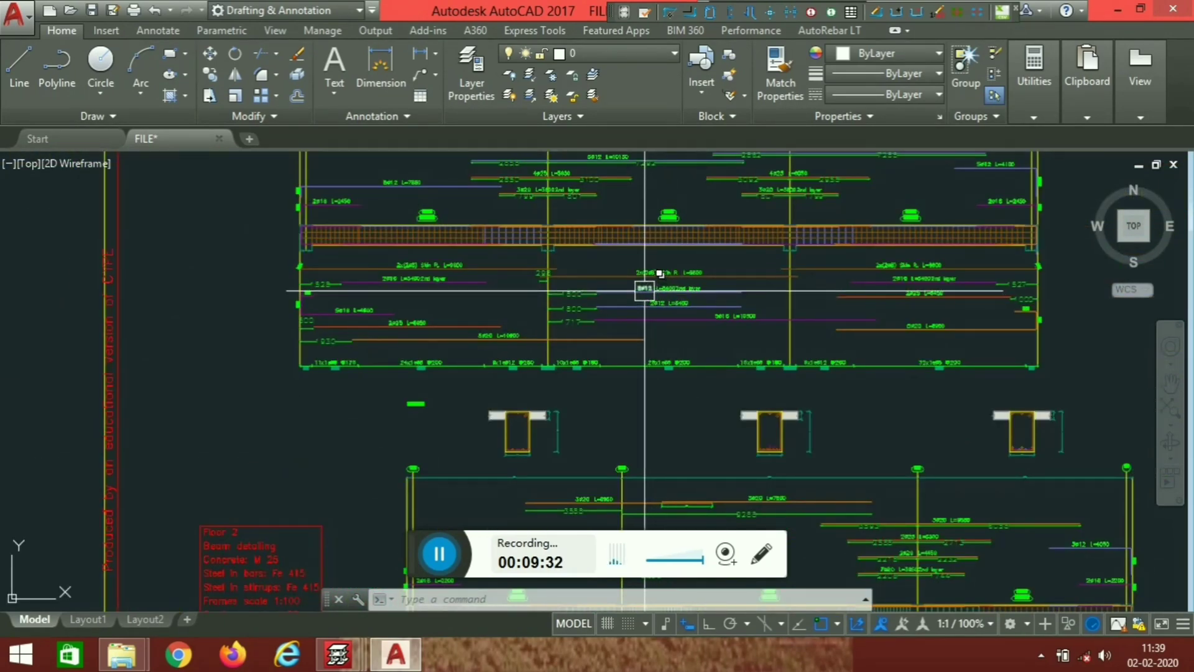
{"action": "scroll", "coordinate": [647, 254], "scroll_direction": "up", "scroll_amount": 2}
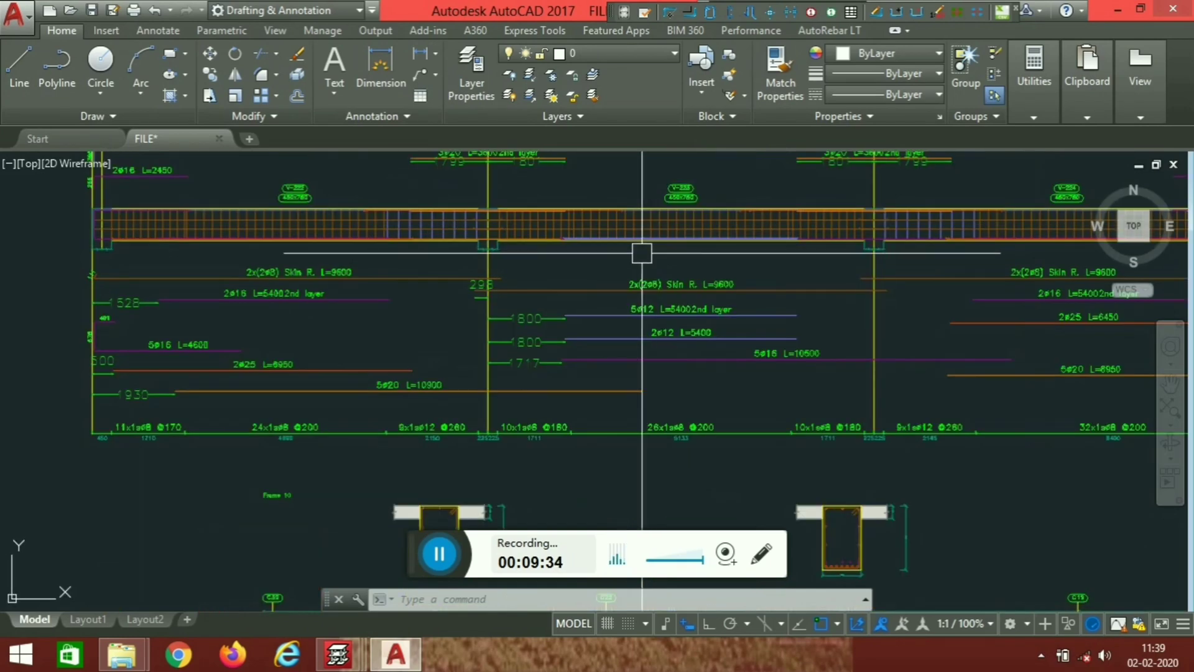
{"action": "scroll", "coordinate": [621, 271], "scroll_direction": "up", "scroll_amount": 2}
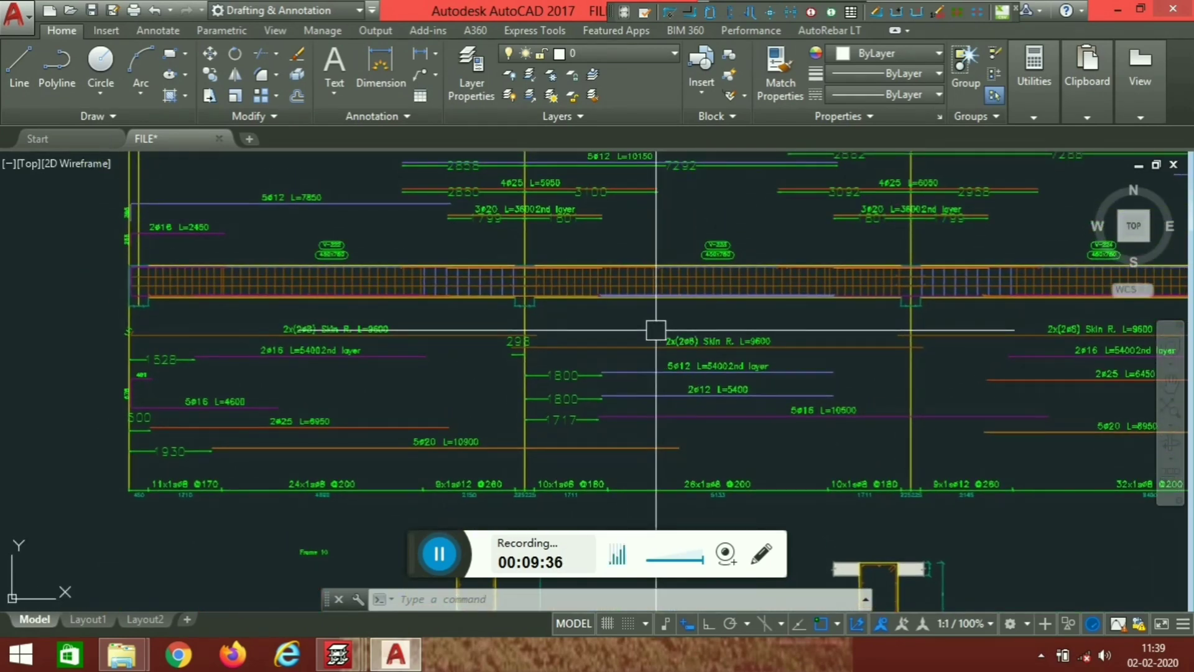
{"action": "scroll", "coordinate": [656, 329], "scroll_direction": "up", "scroll_amount": 2}
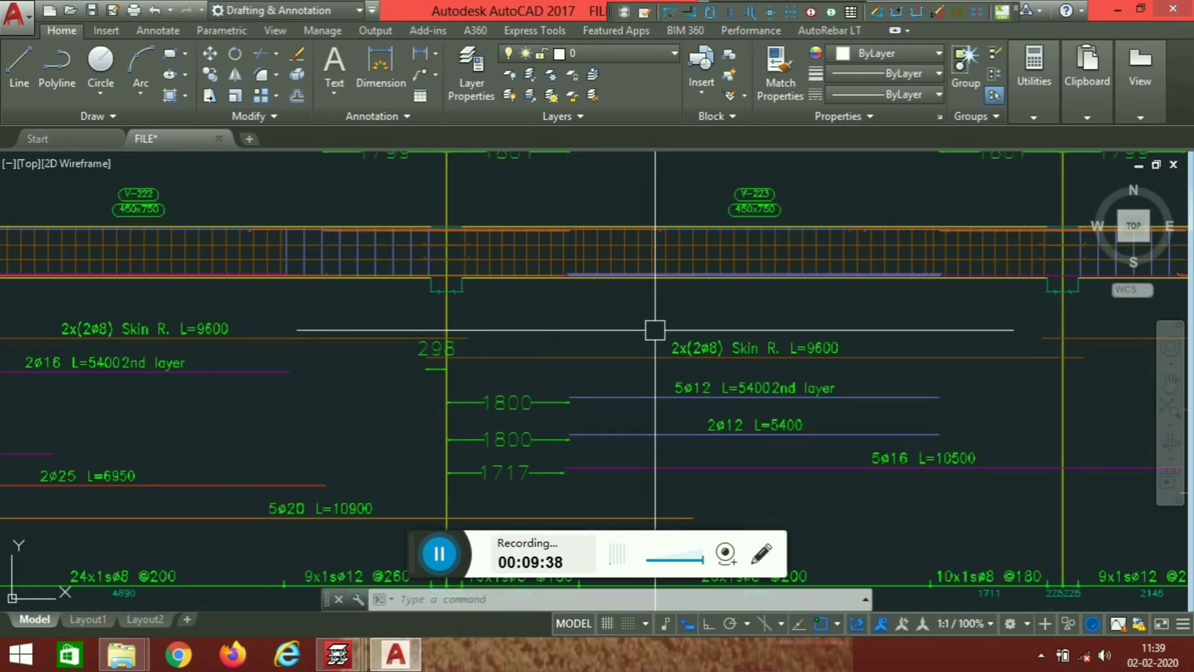
{"action": "scroll", "coordinate": [650, 305], "scroll_direction": "down", "scroll_amount": 6}
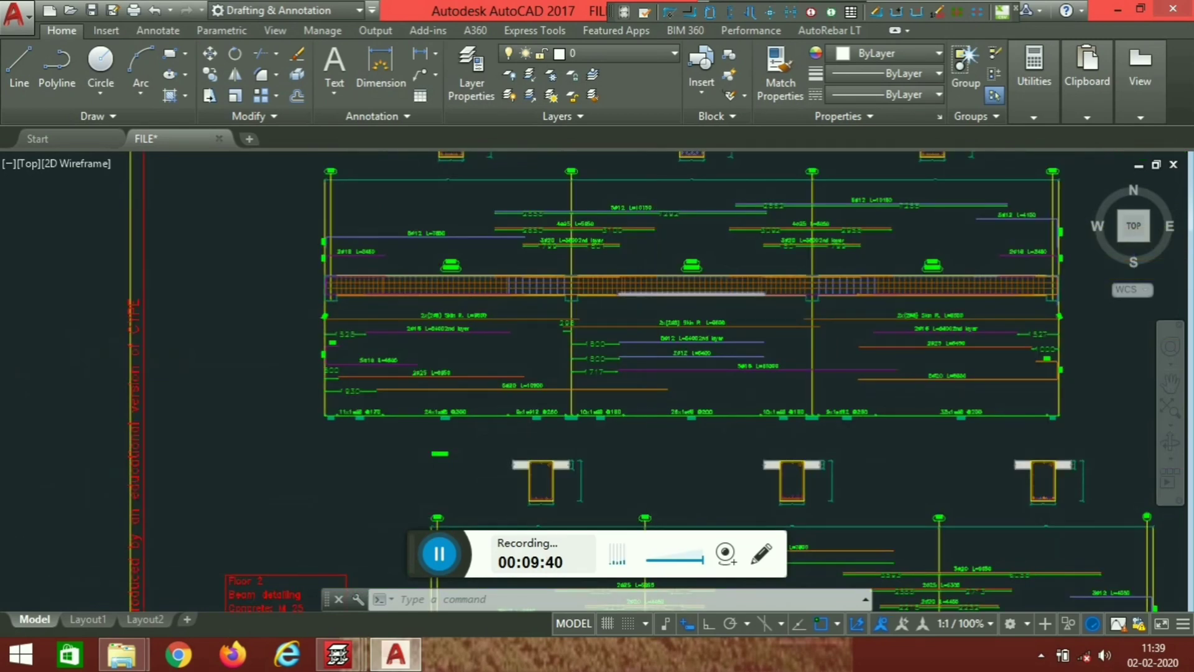
Examine the smaller Floor 2 beam detailing sheet with two frames, including its beam elevations and cross-sections
{"action": "scroll", "coordinate": [647, 299], "scroll_direction": "down", "scroll_amount": 2}
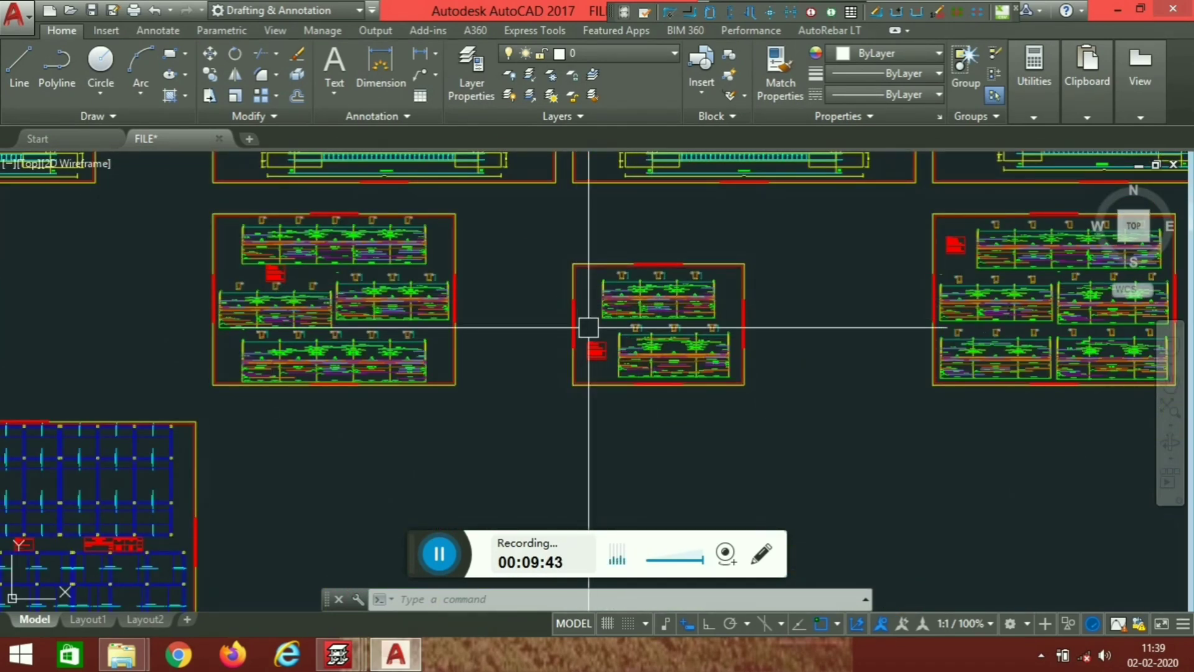
{"action": "scroll", "coordinate": [585, 330], "scroll_direction": "up", "scroll_amount": 2}
{"action": "scroll", "coordinate": [587, 326], "scroll_direction": "up", "scroll_amount": 1}
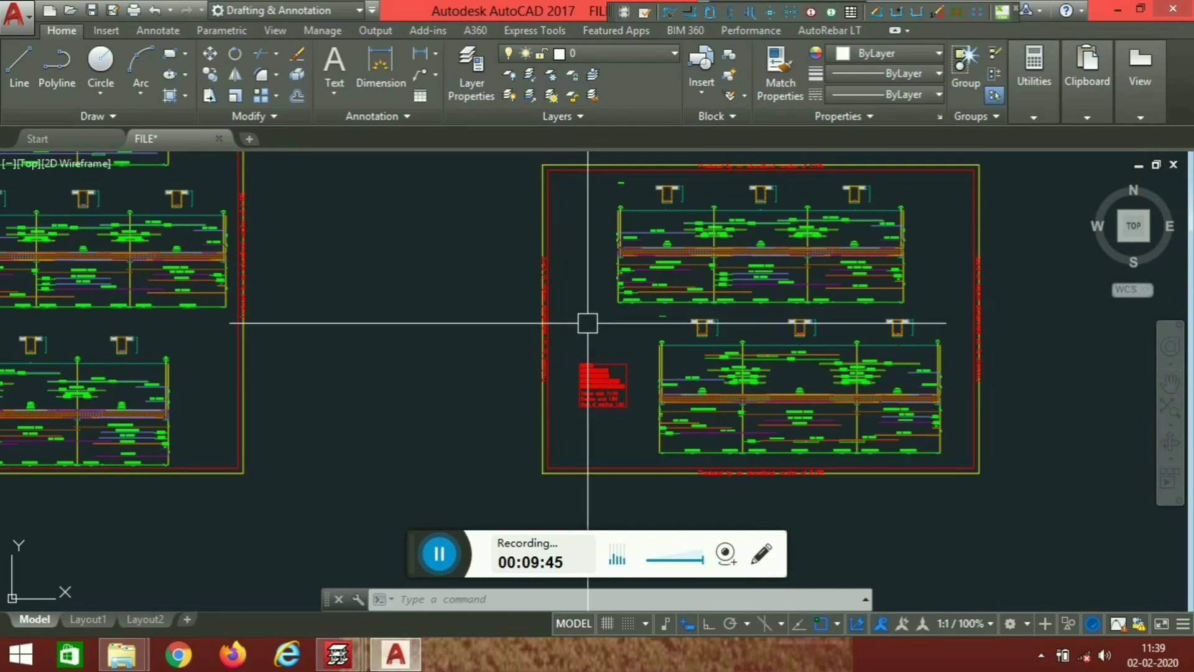
{"action": "scroll", "coordinate": [586, 326], "scroll_direction": "up", "scroll_amount": 1}
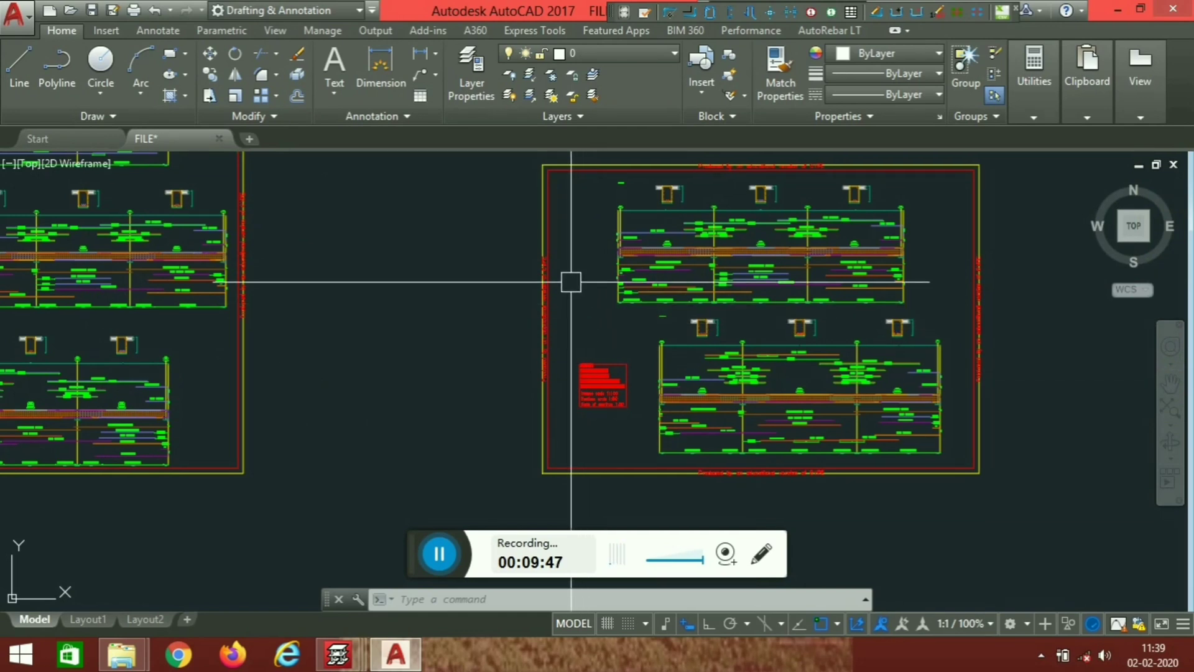
{"action": "middle_click_drag", "start_coordinate": [567, 280], "coordinate": [554, 334]}
{"action": "scroll", "coordinate": [566, 299], "scroll_direction": "up", "scroll_amount": 2}
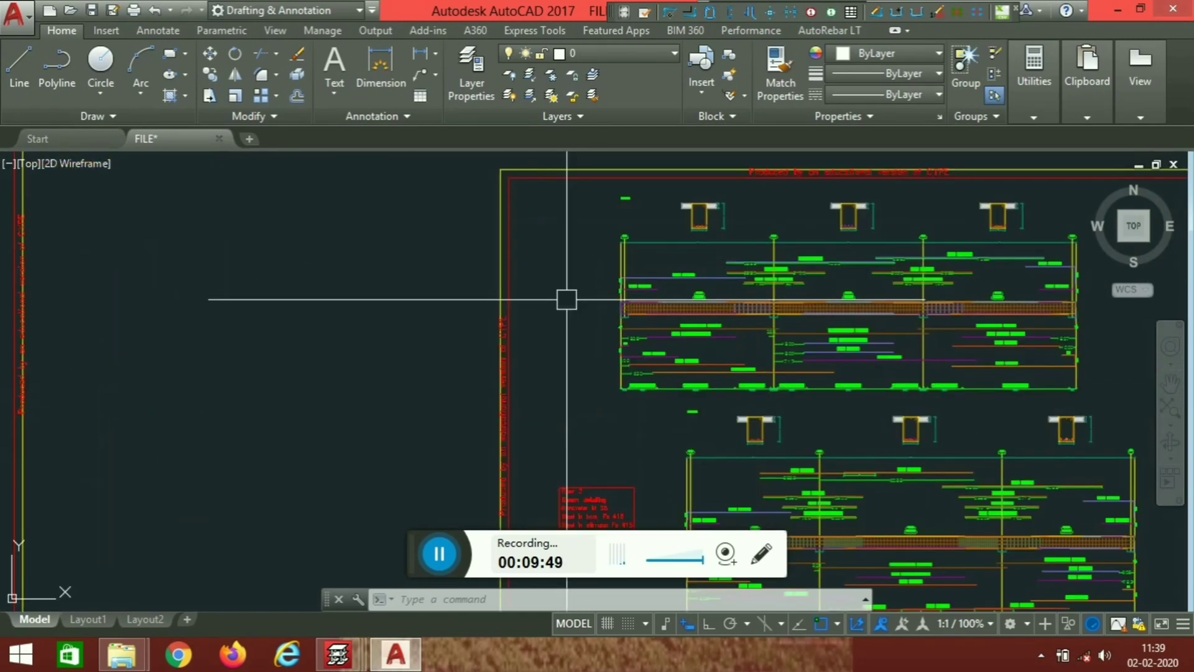
{"action": "scroll", "coordinate": [581, 242], "scroll_direction": "down", "scroll_amount": 4}
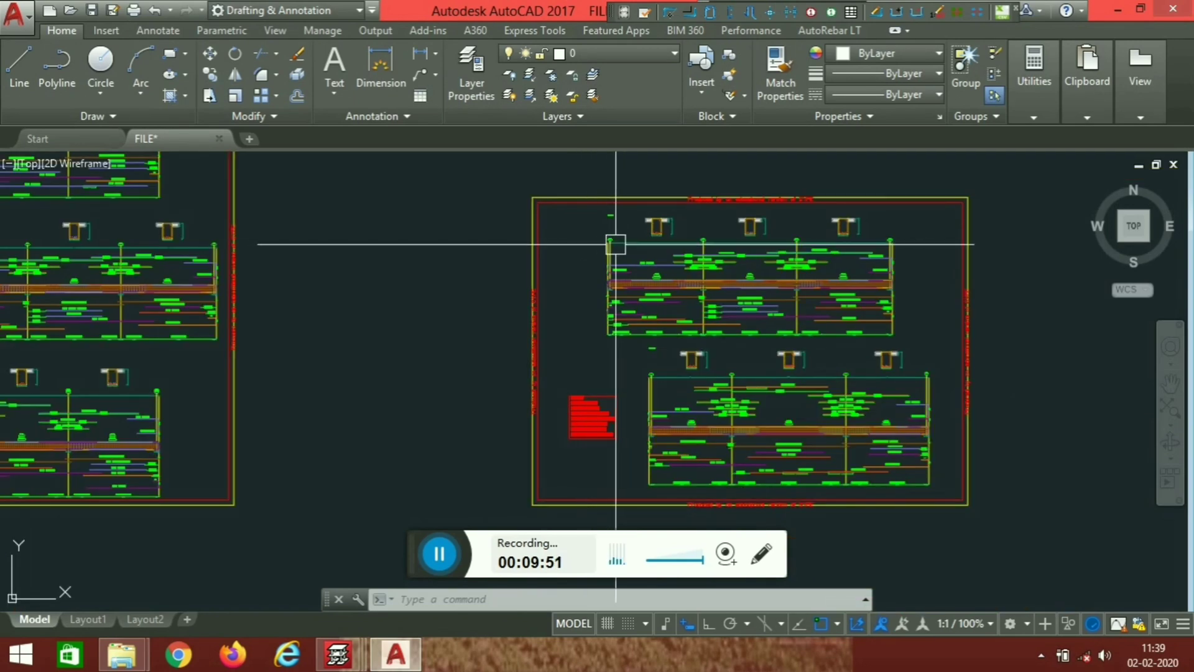
Review the set of sheets and examine the column schedule sheet beside the floor layout plan
{"action": "scroll", "coordinate": [619, 243], "scroll_direction": "down", "scroll_amount": 2}
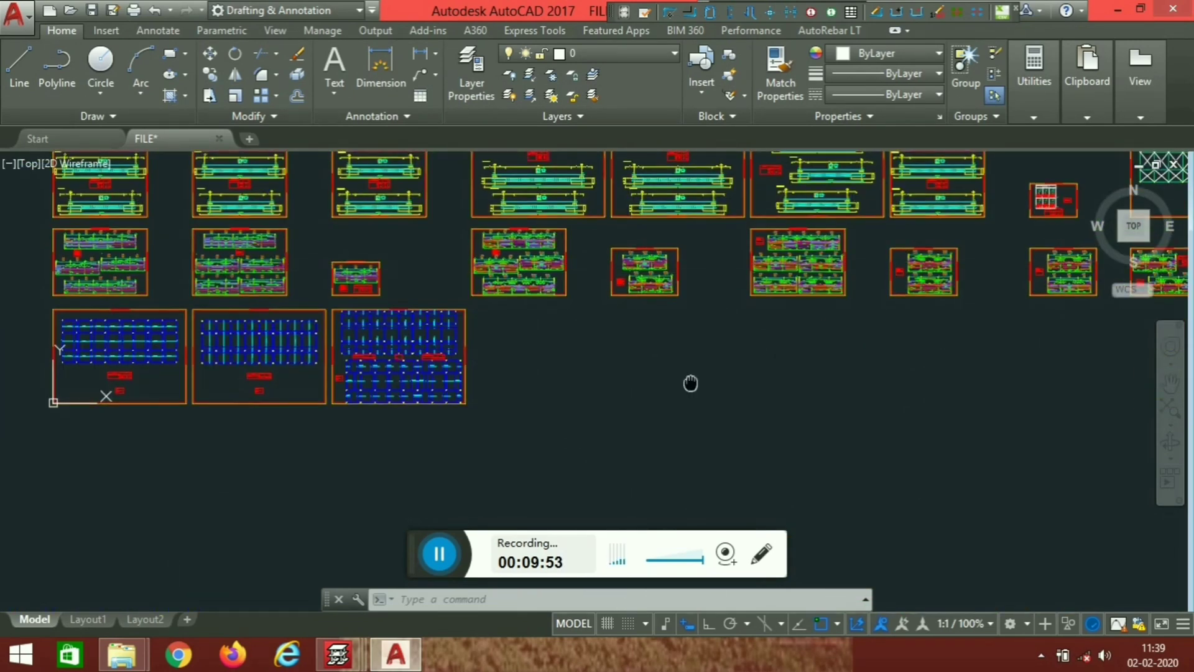
{"action": "scroll", "coordinate": [691, 381], "scroll_direction": "up", "scroll_amount": 2}
{"action": "scroll", "coordinate": [922, 314], "scroll_direction": "up", "scroll_amount": 2}
{"action": "scroll", "coordinate": [805, 336], "scroll_direction": "up", "scroll_amount": 3}
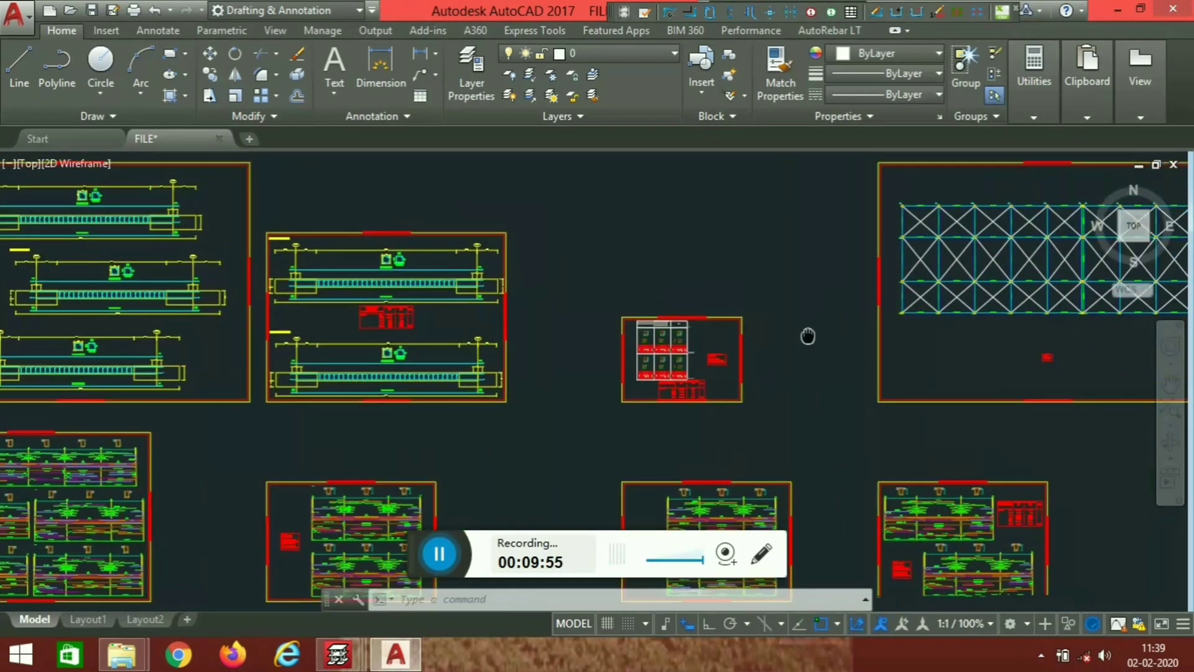